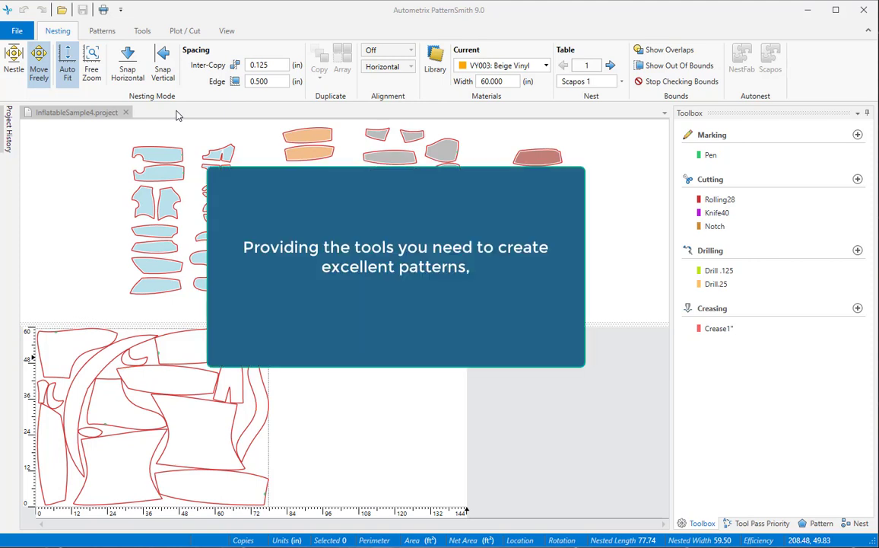
- Place the grey strip and orange boot-shaped pieces on the nest table, then widen the nesting view
{"action": "left_click", "coordinate": [177, 115]}
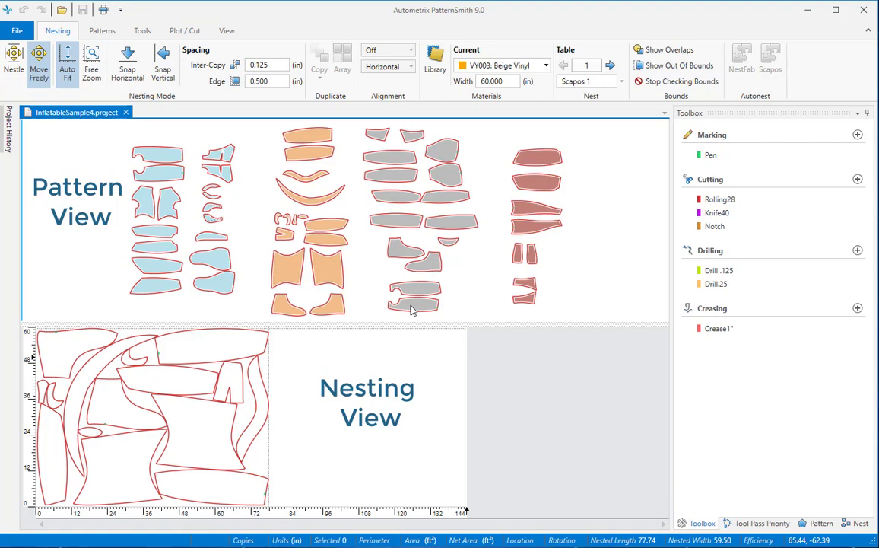
{"action": "left_click_drag", "start_coordinate": [410, 308], "coordinate": [368, 466]}
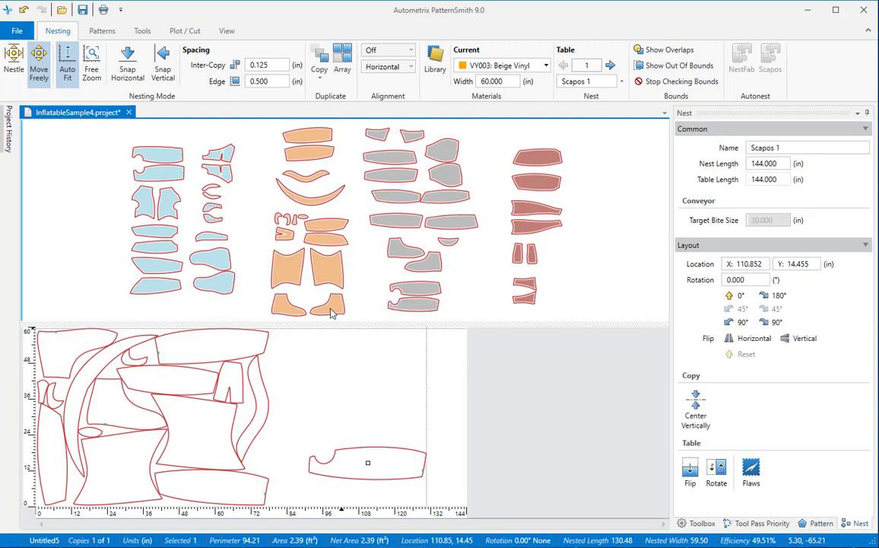
{"action": "left_click_drag", "start_coordinate": [332, 306], "coordinate": [374, 404]}
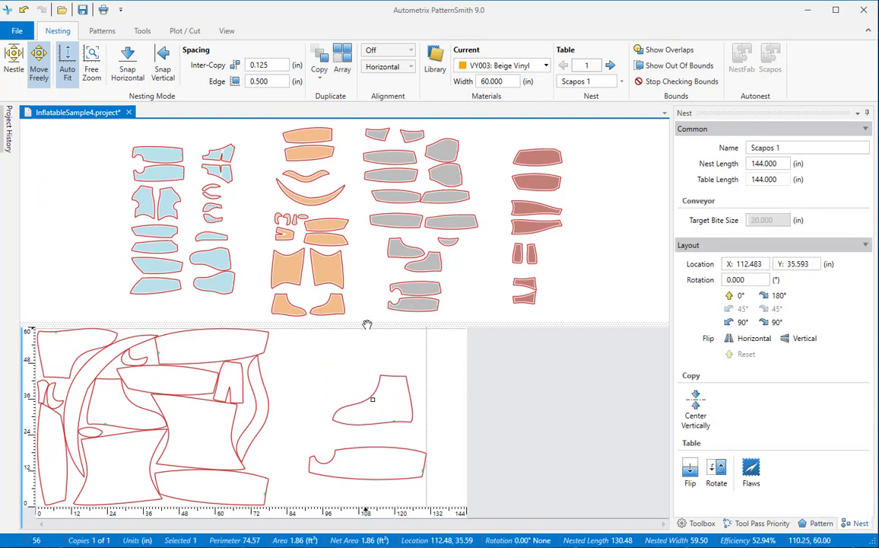
{"action": "mouse_move", "coordinate": [368, 322]}
{"action": "left_mouse_down"}
{"action": "mouse_move", "coordinate": [371, 231]}
{"action": "mouse_move", "coordinate": [365, 325]}
{"action": "left_mouse_up"}
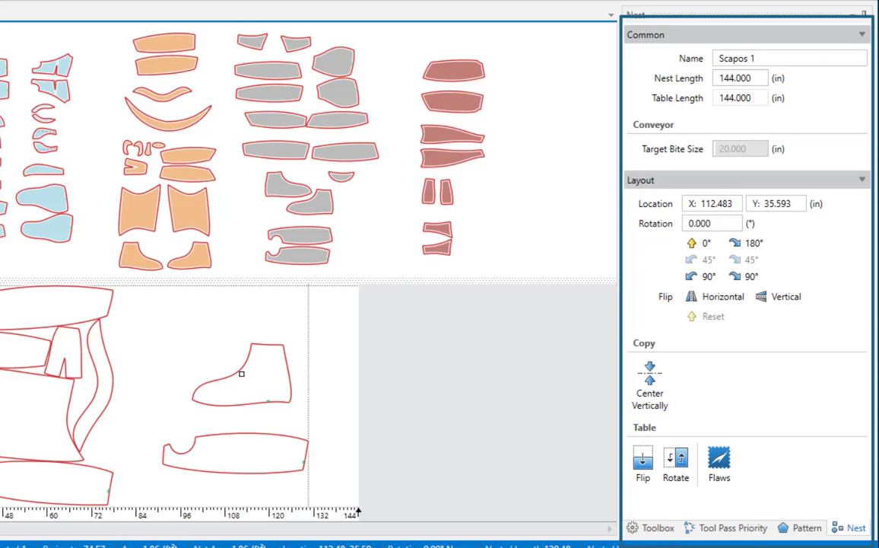
{"action": "left_click", "coordinate": [656, 528]}
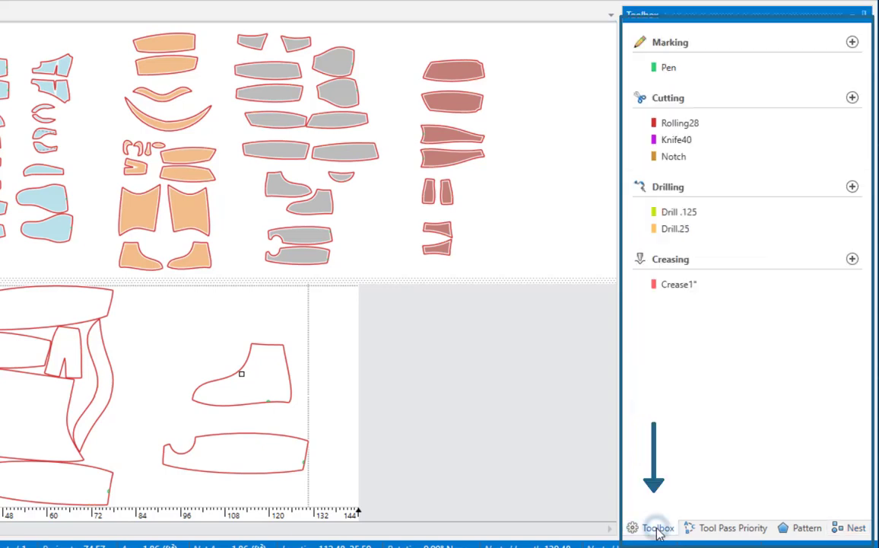
{"action": "left_click", "coordinate": [734, 534]}
{"action": "left_click", "coordinate": [788, 528]}
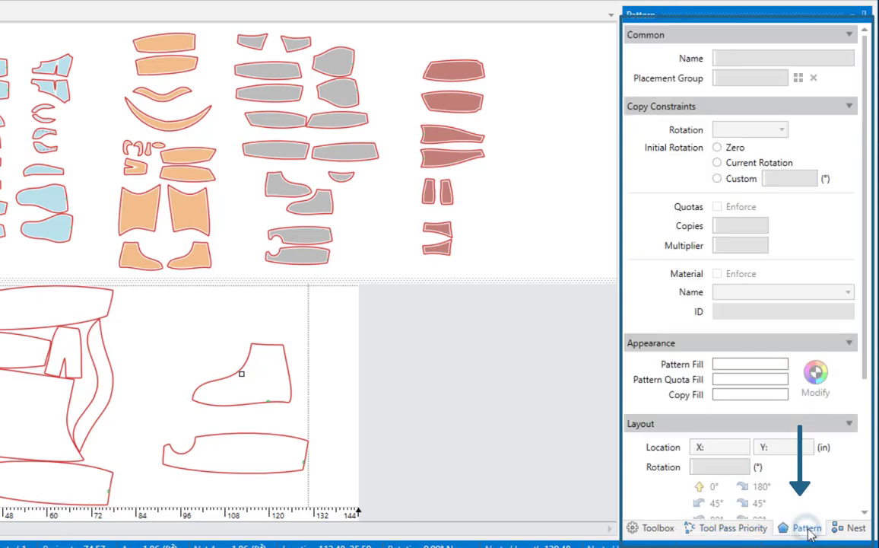
{"action": "left_click", "coordinate": [852, 530]}
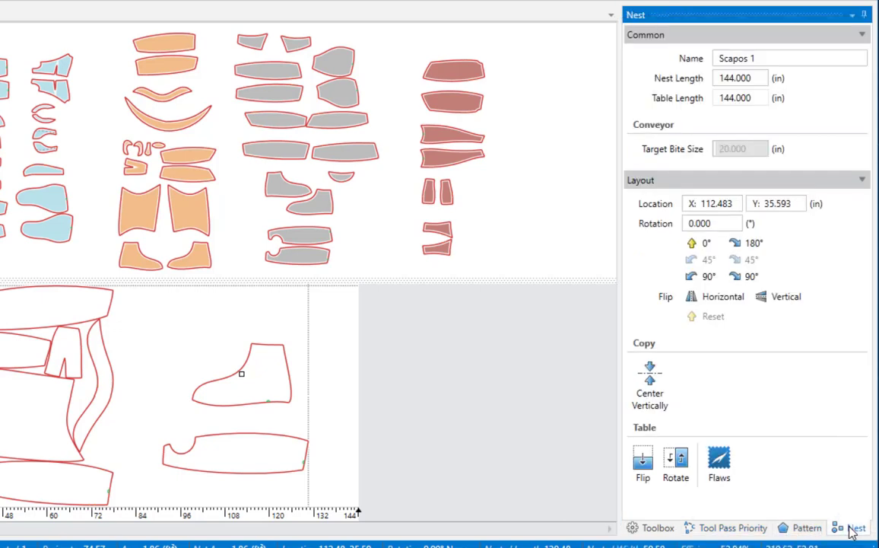
{"action": "left_click", "coordinate": [539, 261]}
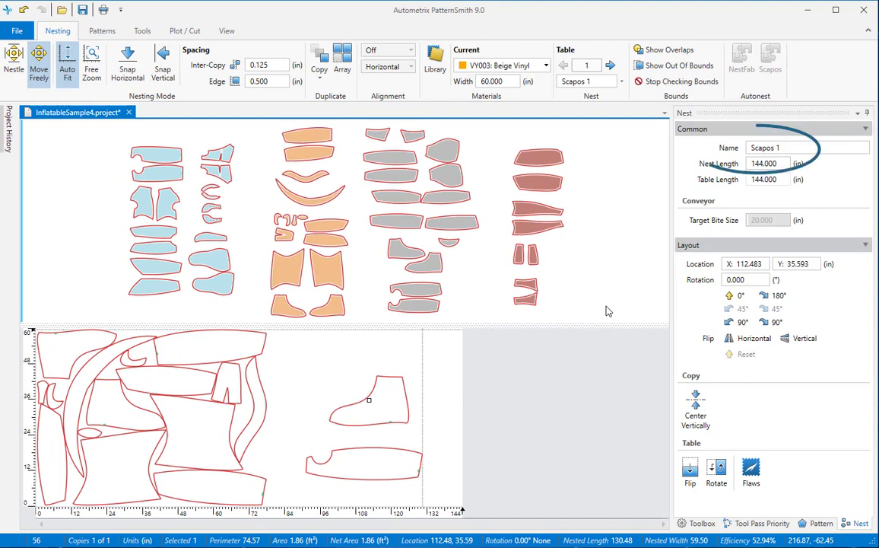
- Review red piece 64's properties, then show the Toolbox list of Pen, Rolling28, Knife40, Notch, drill and crease tools
{"action": "left_click", "coordinate": [523, 231]}
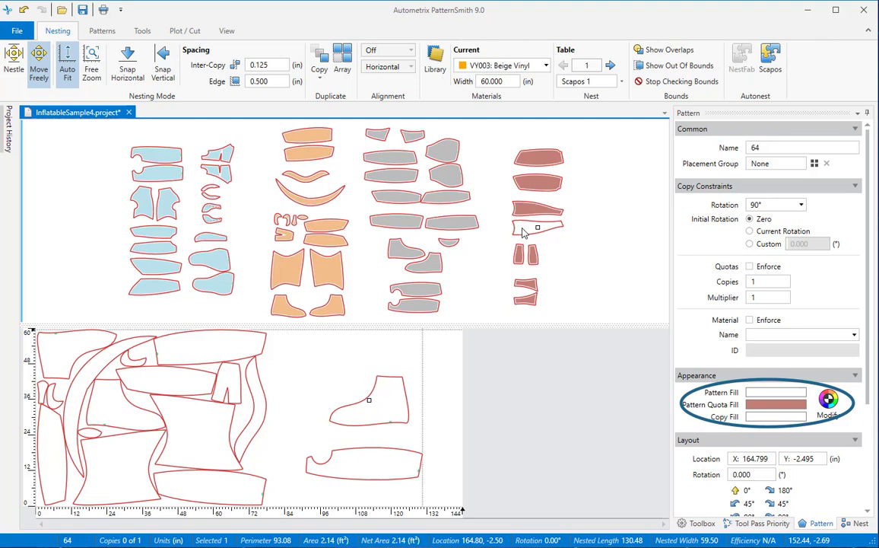
{"action": "left_click", "coordinate": [701, 523]}
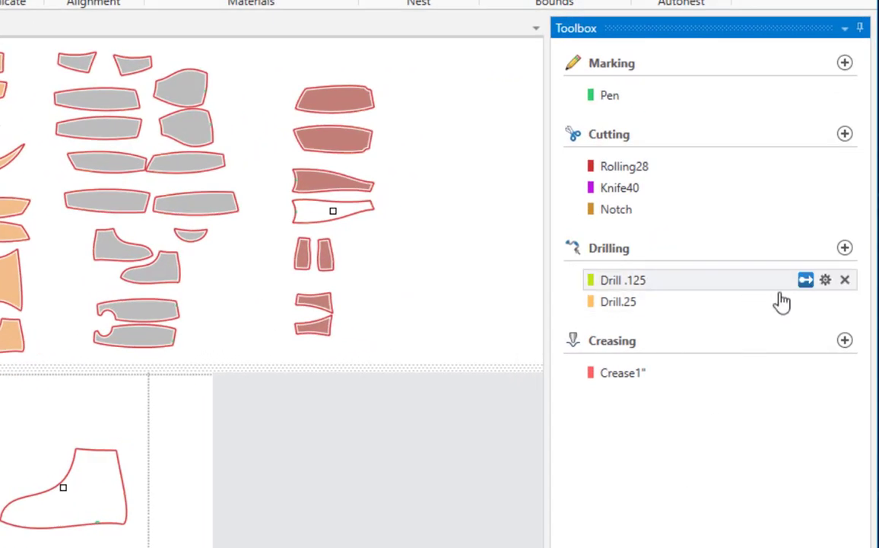
- Remap Drill .125 to Drill.25 and move Drill.25 above Drill .125 in Tool Pass Priority
{"action": "left_click", "coordinate": [805, 281]}
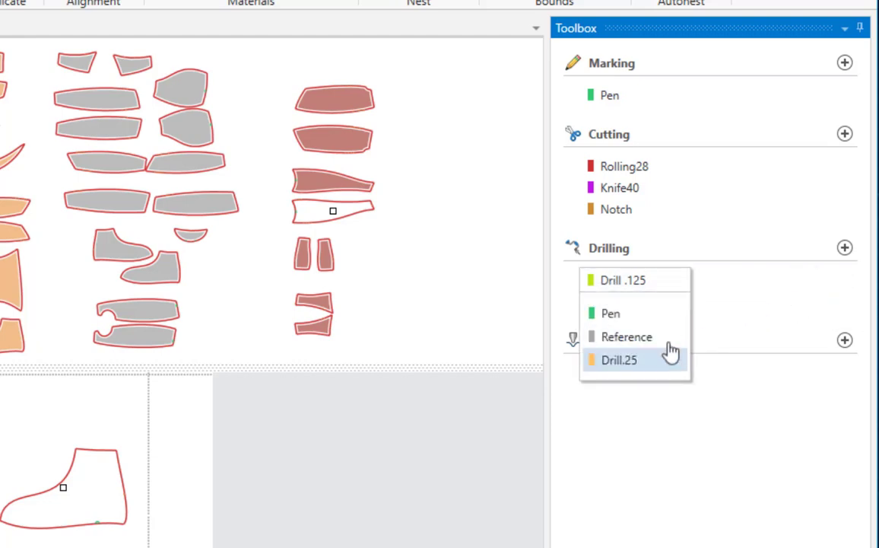
{"action": "left_click", "coordinate": [618, 362]}
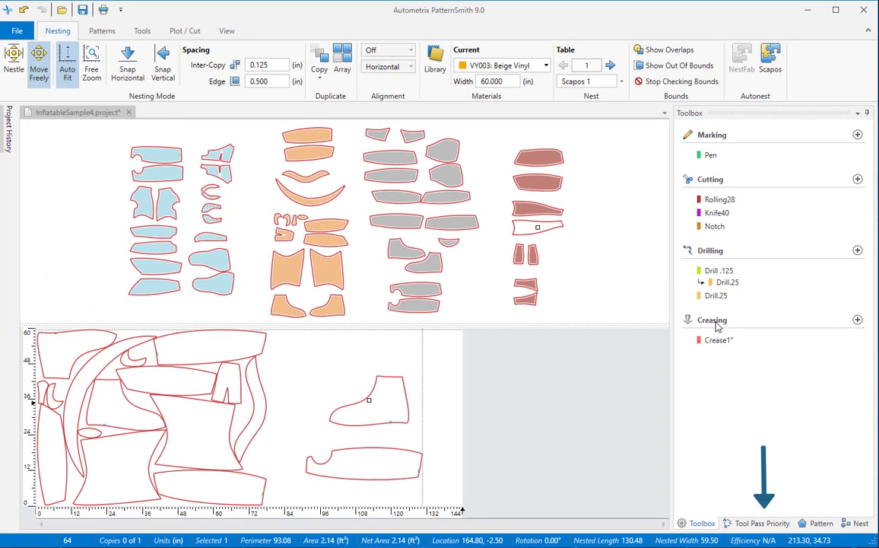
{"action": "left_click", "coordinate": [763, 523]}
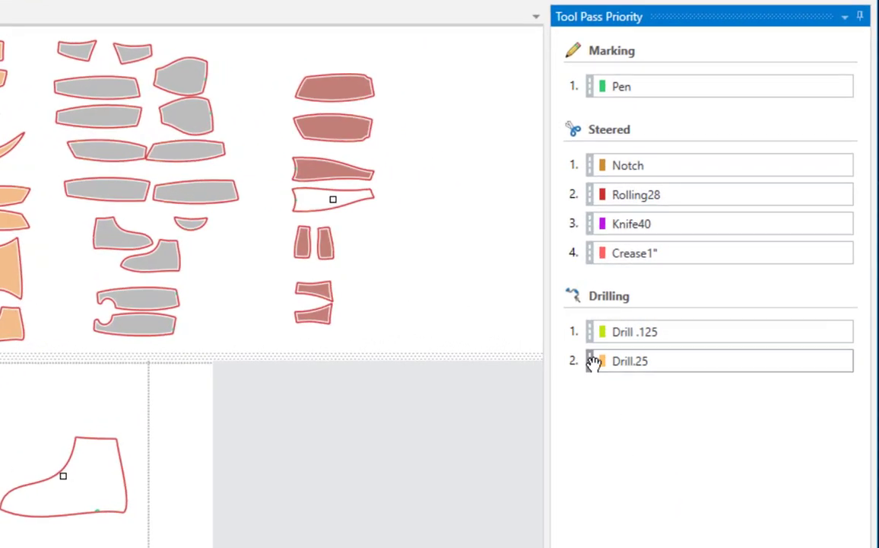
{"action": "left_click_drag", "start_coordinate": [594, 360], "coordinate": [593, 336]}
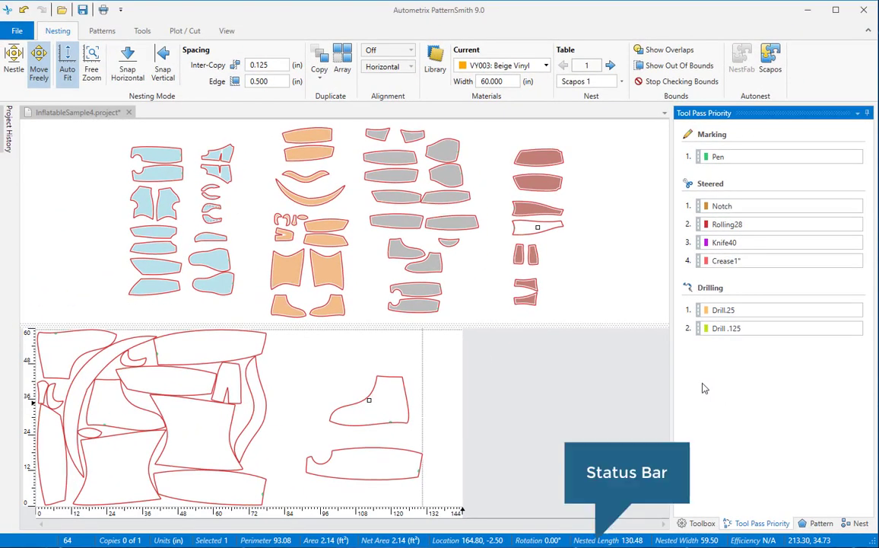
- Reselect piece 64, box-select the boot and strip pieces, and show the File backstage Recent Projects list
{"action": "left_click", "coordinate": [345, 379]}
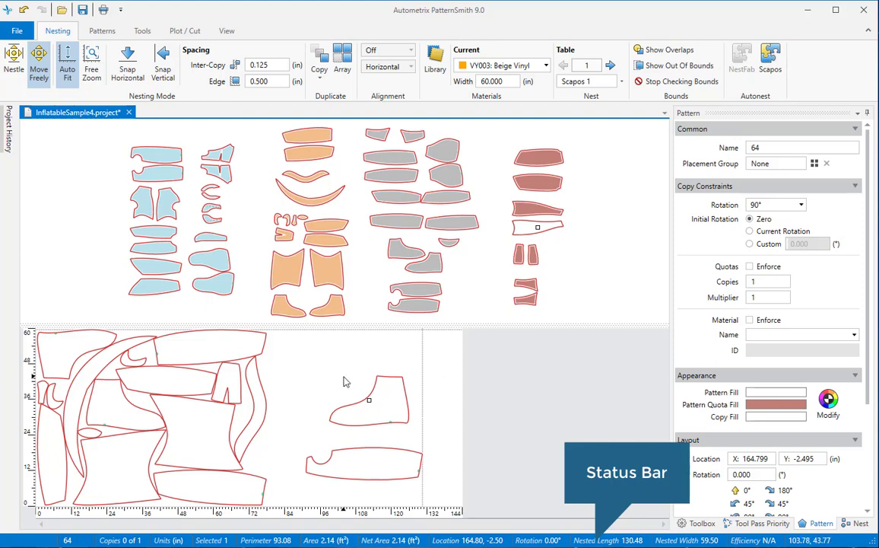
{"action": "left_click_drag", "start_coordinate": [343, 380], "coordinate": [418, 488]}
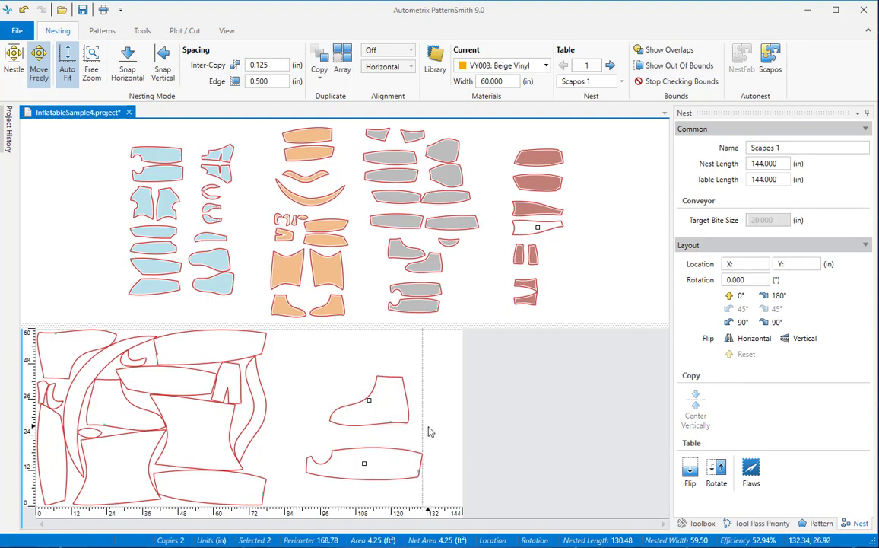
{"action": "left_click", "coordinate": [18, 32]}
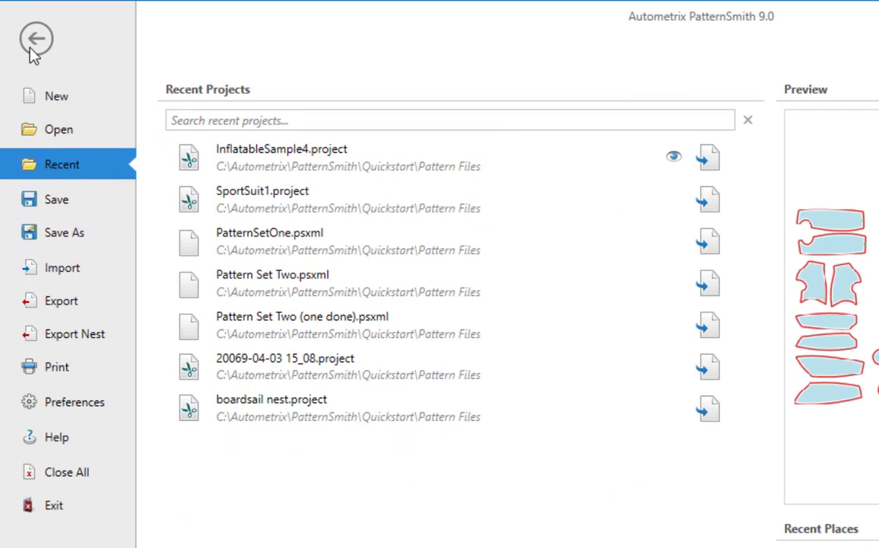
- Browse the Open dialog's file types (AAMA Only, PostScript, Autometrix Files) and pick SportSuit1.project
{"action": "left_click", "coordinate": [38, 82]}
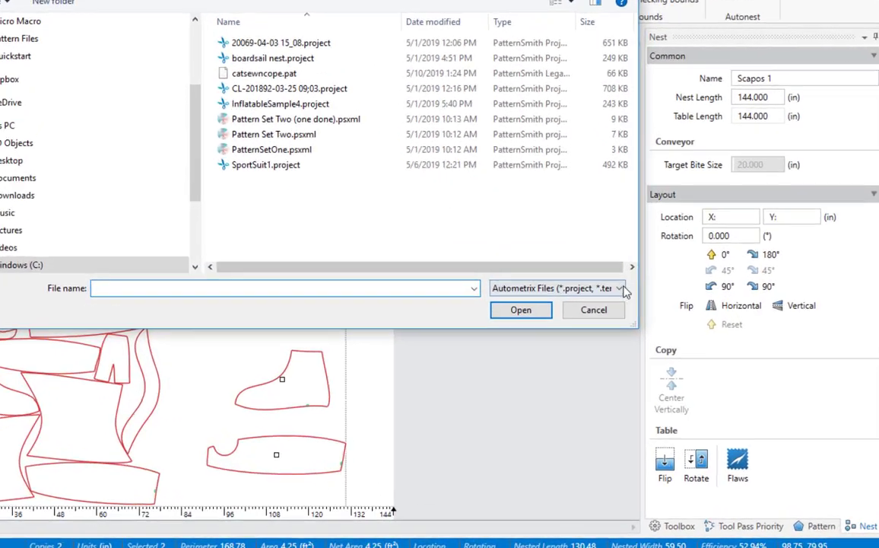
{"action": "left_click", "coordinate": [651, 323]}
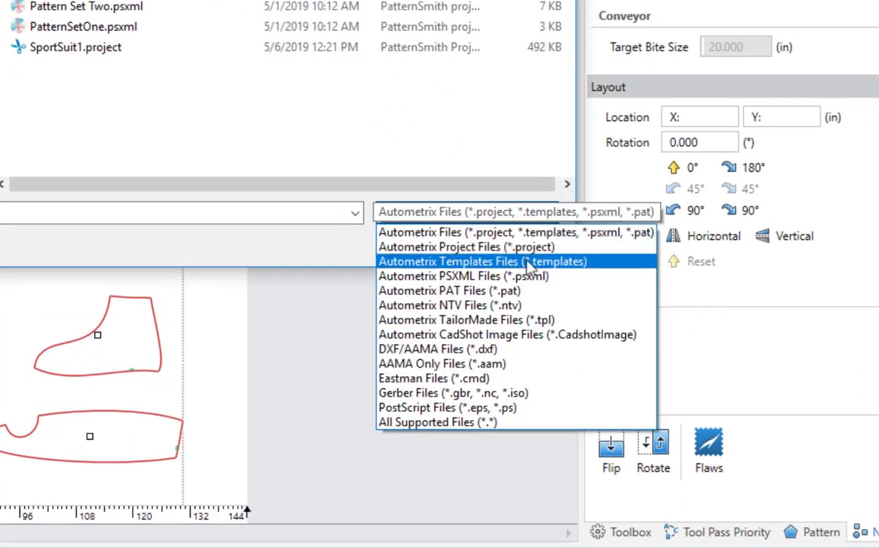
{"action": "key", "text": "Down"}
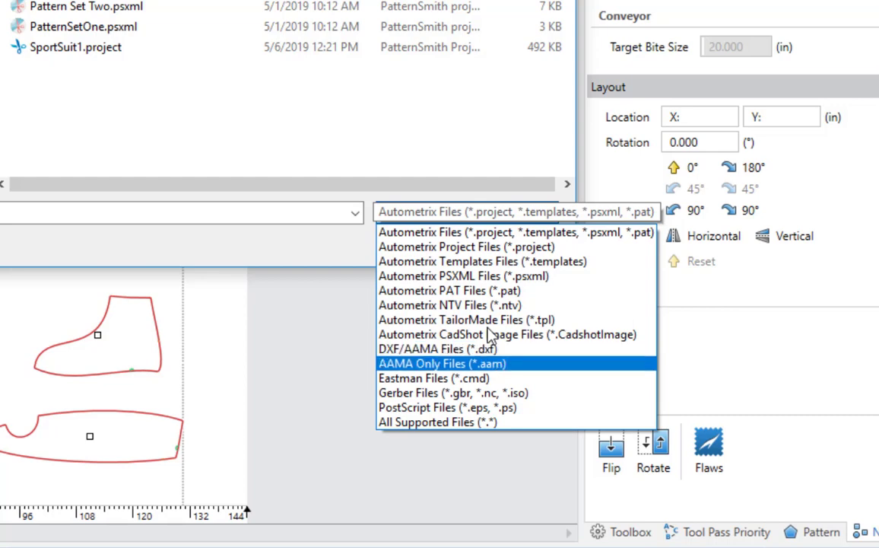
{"action": "key", "text": "Down"}
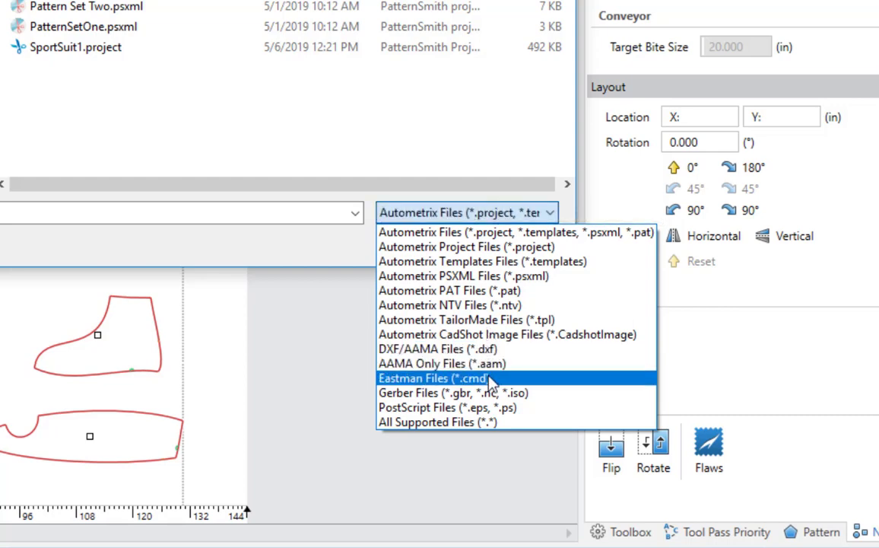
{"action": "key", "text": "Down"}
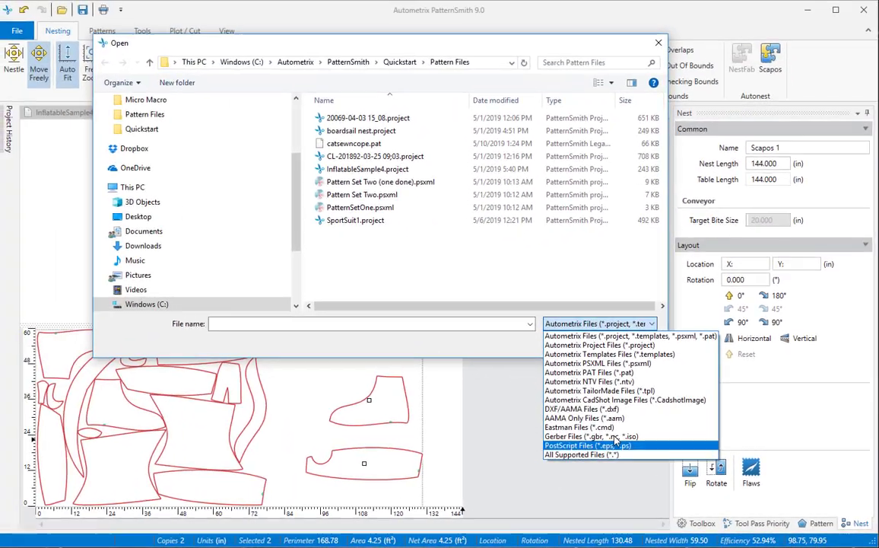
{"action": "key", "text": "Home"}
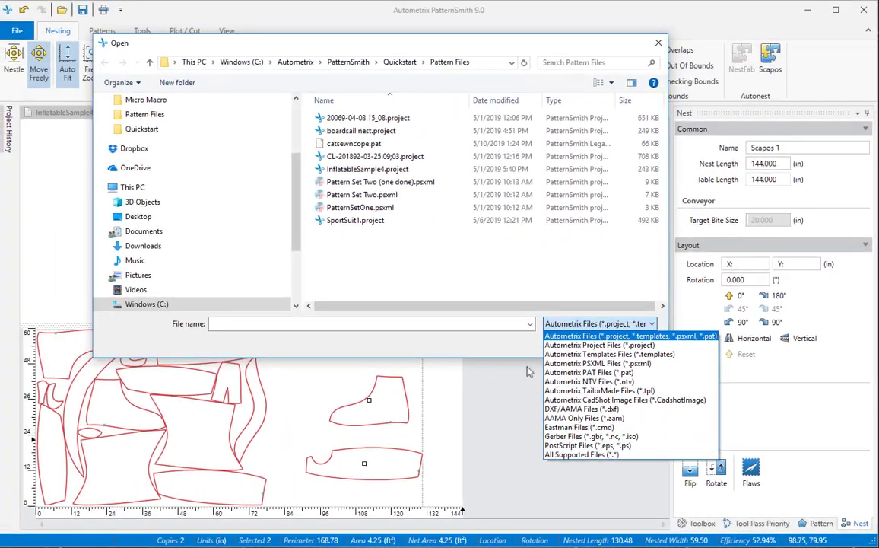
{"action": "left_click", "coordinate": [356, 220]}
- Paste two top-left SportSuit1 pieces, including 50 DropSeatFront, into InflatableSample4, then nudge 4UnderArm in SportSuit1
{"action": "left_click", "coordinate": [569, 342]}
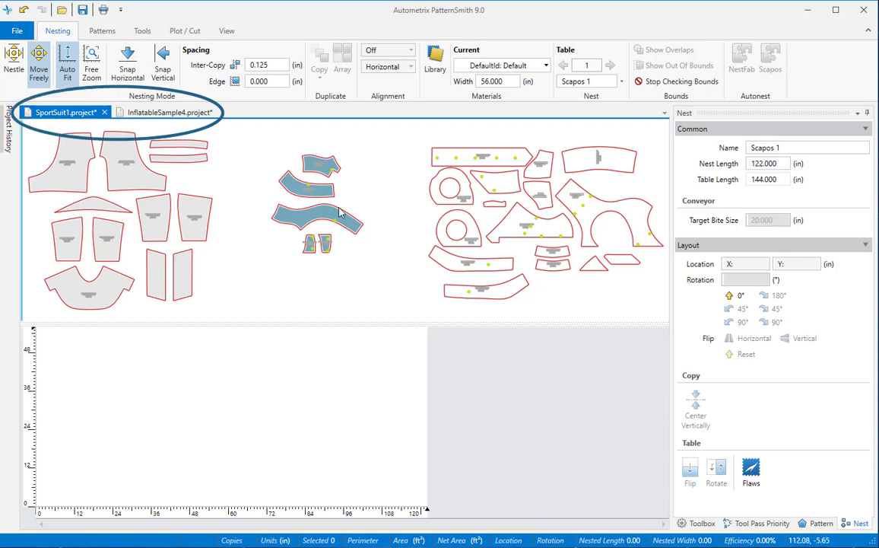
{"action": "left_click_drag", "start_coordinate": [43, 133], "coordinate": [139, 194]}
{"action": "left_click", "coordinate": [152, 112]}
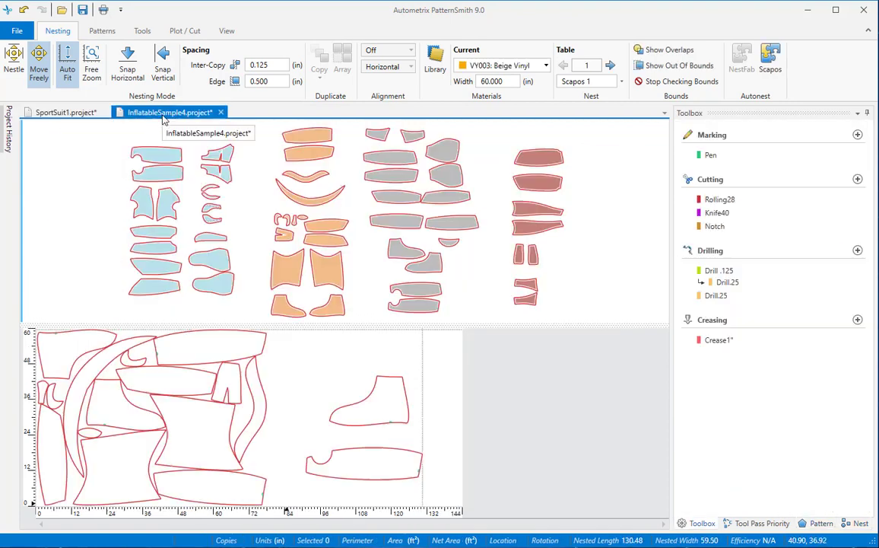
{"action": "key", "text": "ctrl+v"}
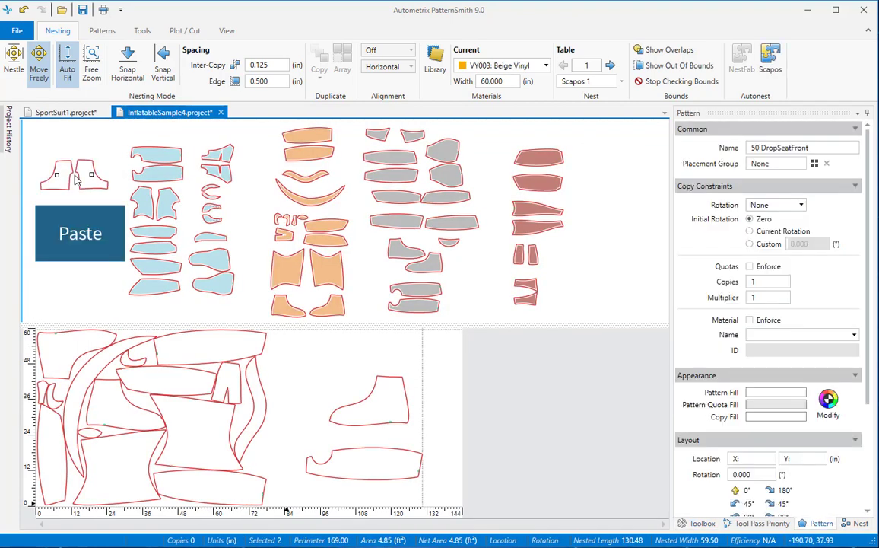
{"action": "left_click", "coordinate": [66, 111]}
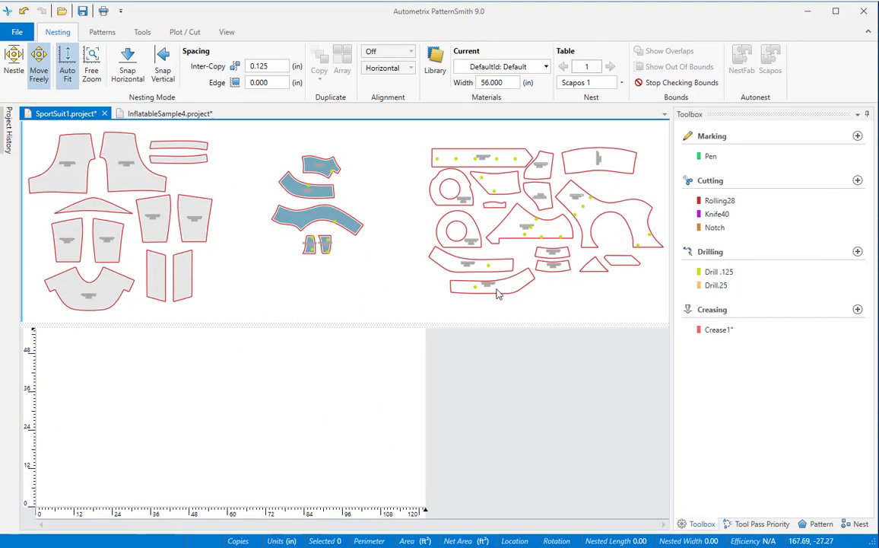
{"action": "left_click_drag", "start_coordinate": [498, 295], "coordinate": [470, 303]}
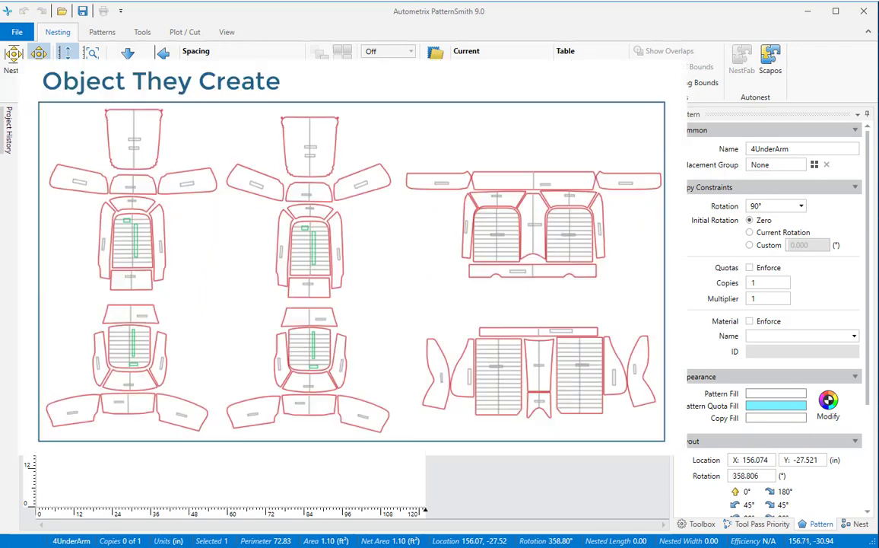
- Deselect the 4UnderArm piece, leaving it at 163.627, −25.461 in
{"action": "key", "text": "Escape"}
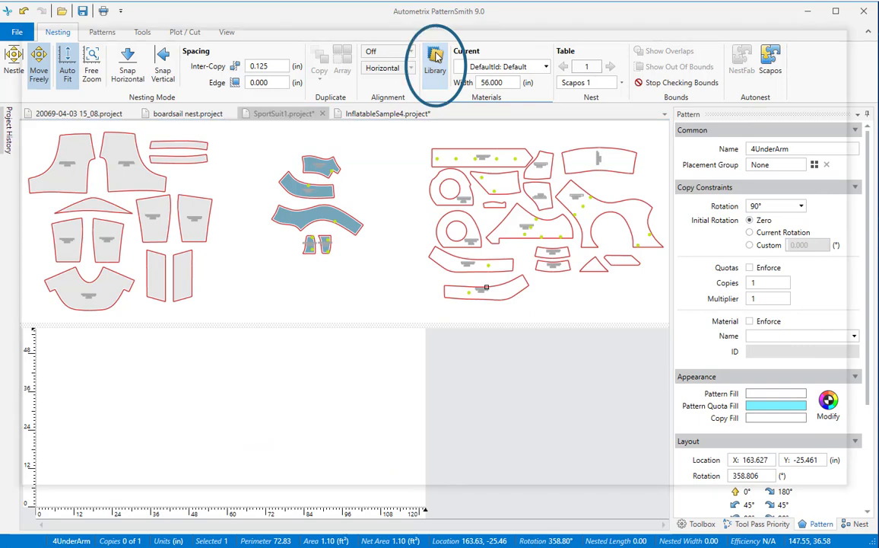
- Add GoreTex Electric Blue from the Gore-Tex library group and make it the current material
{"action": "left_click", "coordinate": [436, 56]}
{"action": "left_click", "coordinate": [114, 441]}
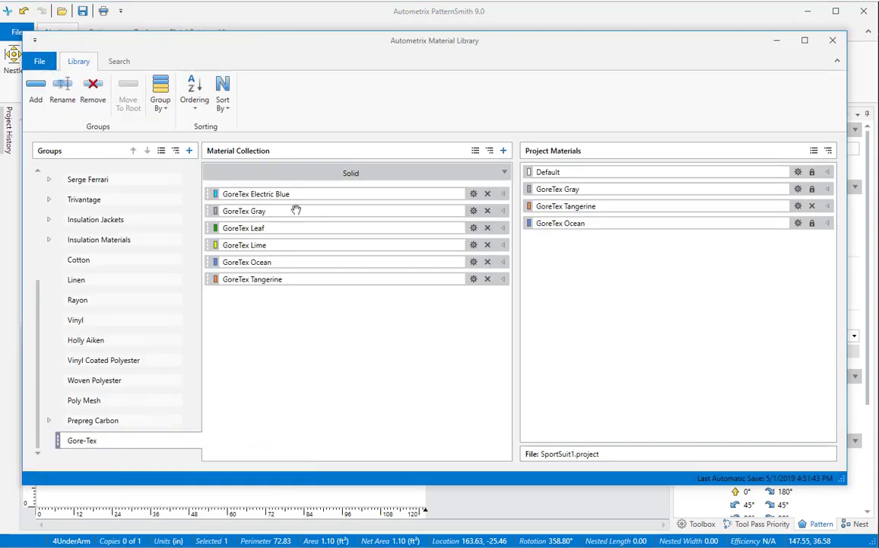
{"action": "left_click_drag", "start_coordinate": [320, 193], "coordinate": [651, 252]}
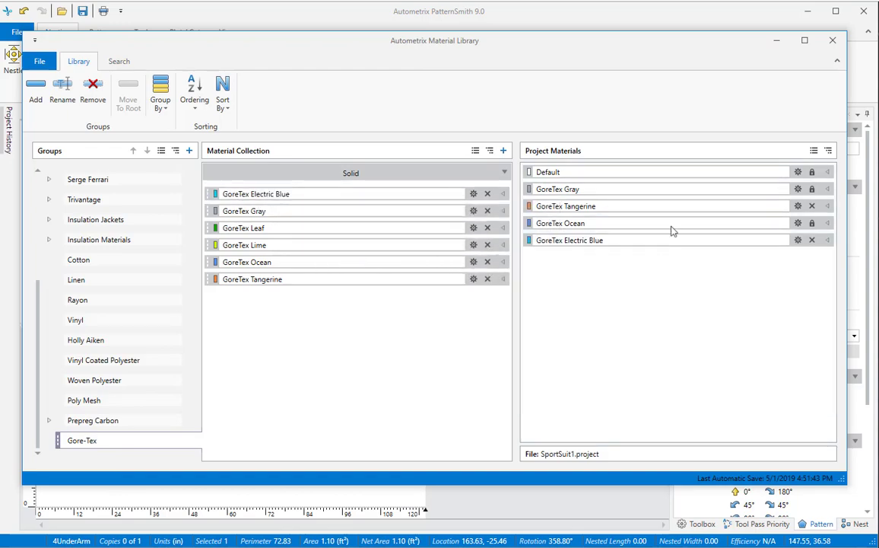
{"action": "left_click", "coordinate": [832, 40]}
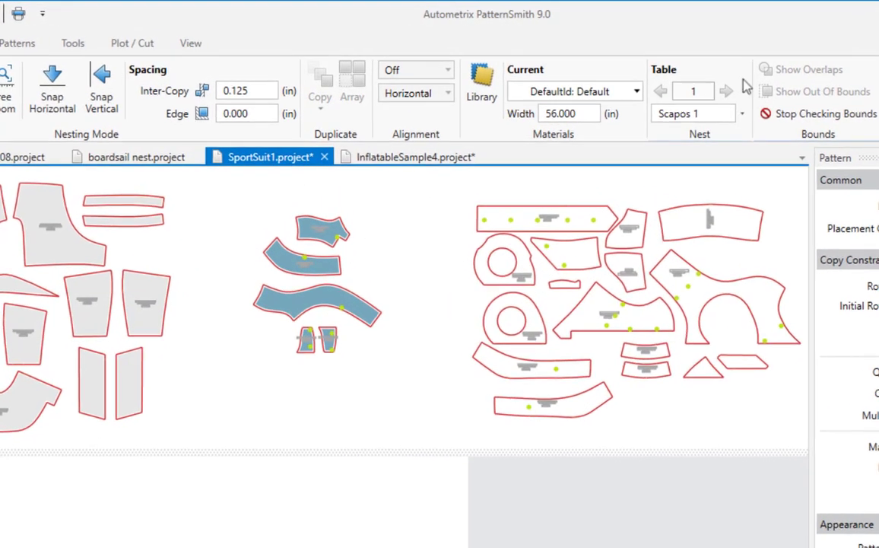
{"action": "left_click", "coordinate": [637, 92]}
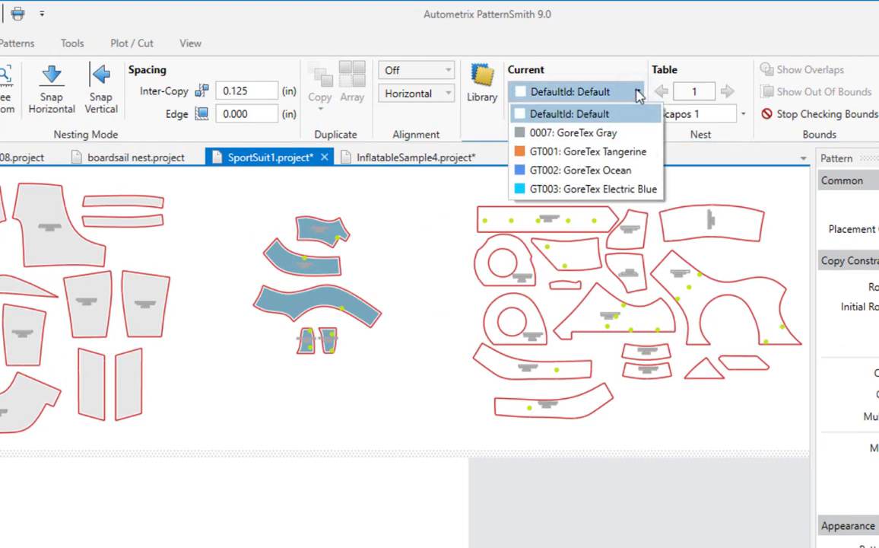
{"action": "left_click", "coordinate": [613, 189]}
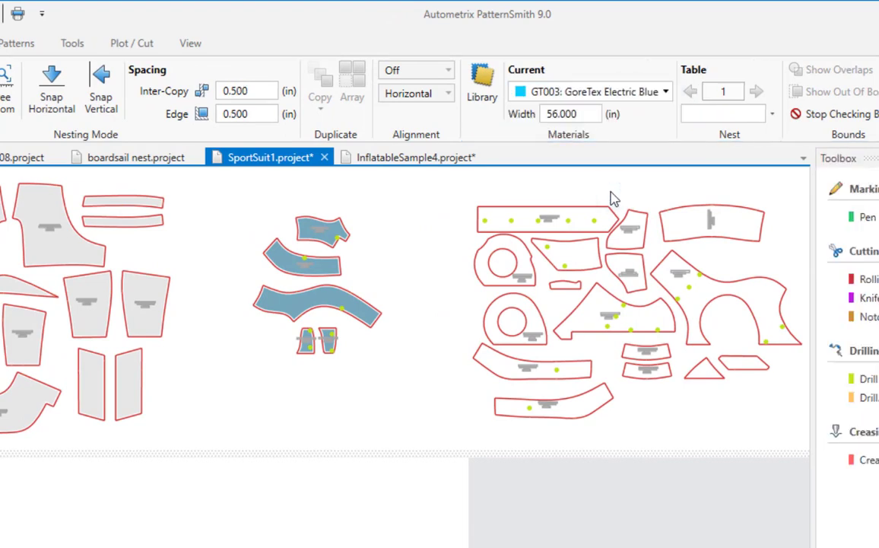
- Set the nest's inter-copy spacing to 0.250 in
{"action": "left_click", "coordinate": [253, 90]}
{"action": "type", "text": "0"}
{"action": "key", "text": "Tab"}
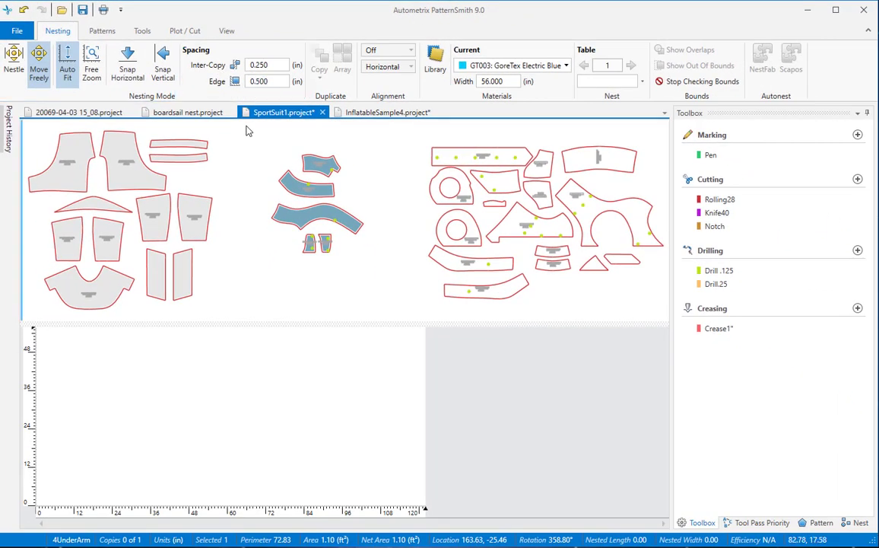
- Place 3a Collar, 1 Top and a third piece on the nest table, then reposition 1 Top
{"action": "left_click", "coordinate": [351, 360]}
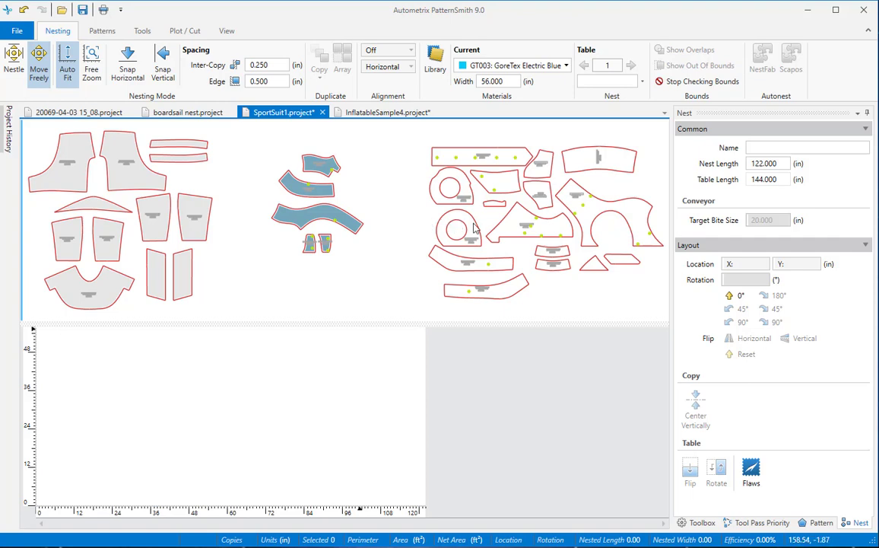
{"action": "left_click_drag", "start_coordinate": [430, 203], "coordinate": [129, 407]}
{"action": "left_click_drag", "start_coordinate": [624, 216], "coordinate": [278, 403]}
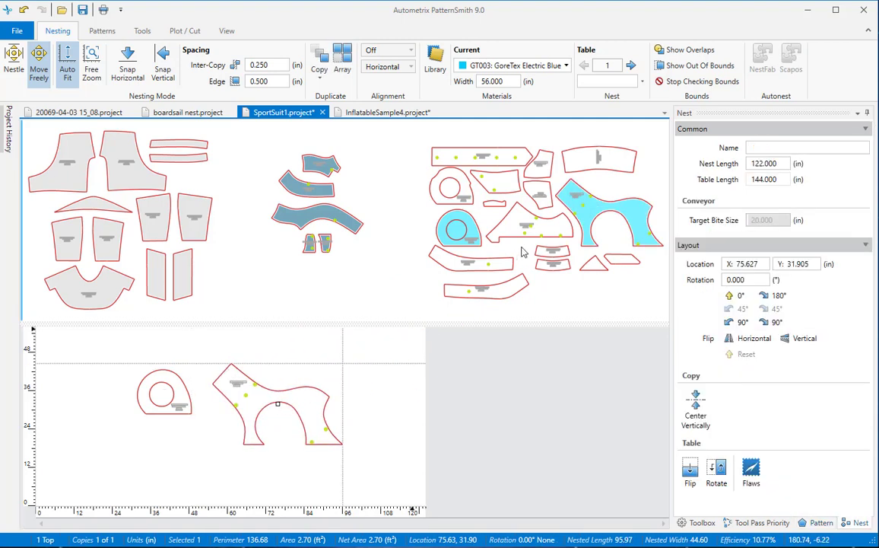
{"action": "left_click_drag", "start_coordinate": [525, 228], "coordinate": [123, 462]}
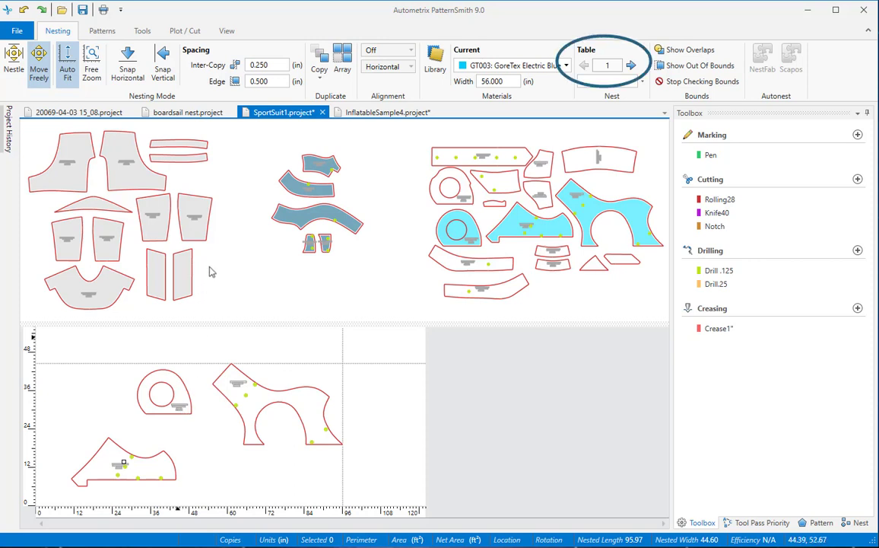
{"action": "left_click", "coordinate": [222, 211]}
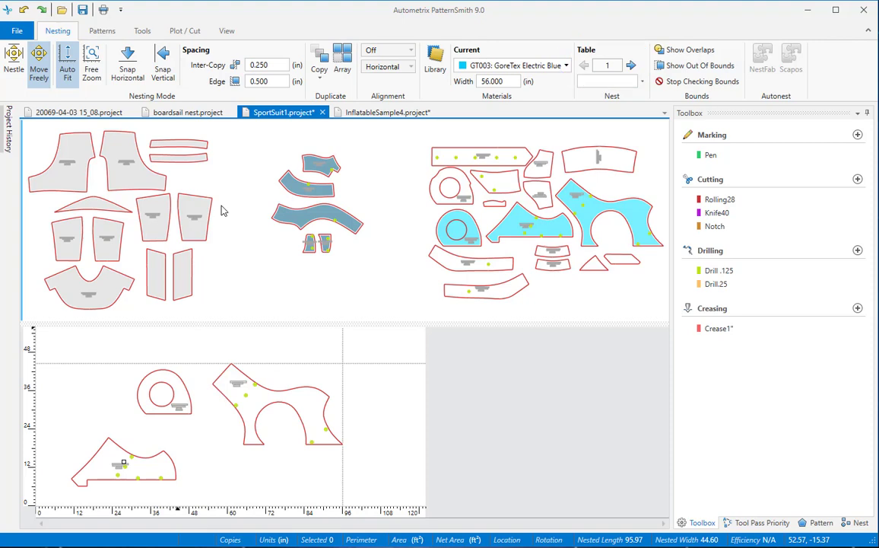
{"action": "left_click_drag", "start_coordinate": [273, 405], "coordinate": [663, 276]}
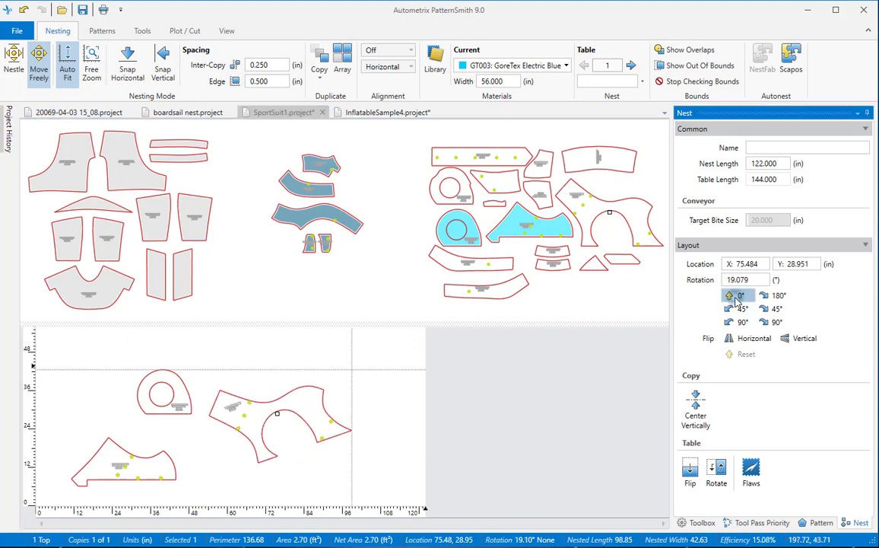
- Rotate the 3a Collar 90° twice to 180° and centre it vertically at 40.198, 28.000 in
{"action": "left_click", "coordinate": [179, 404]}
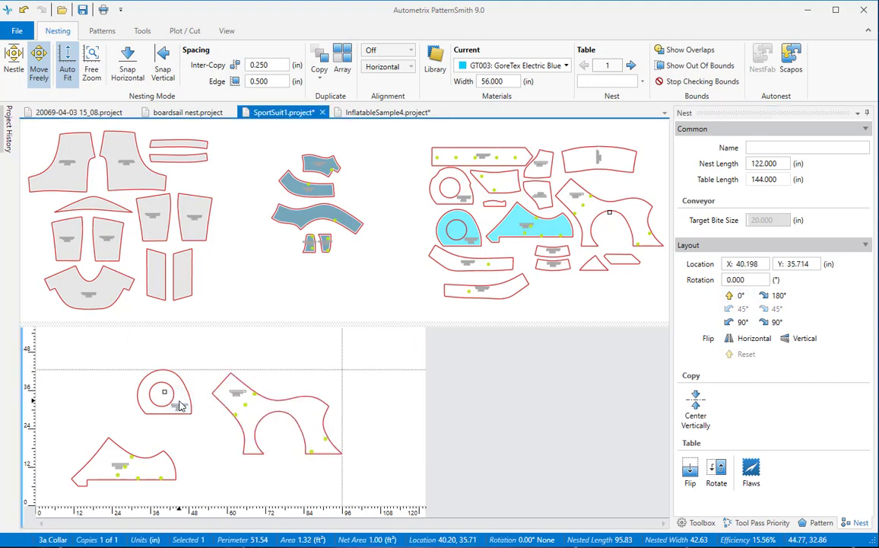
{"action": "left_click", "coordinate": [743, 322]}
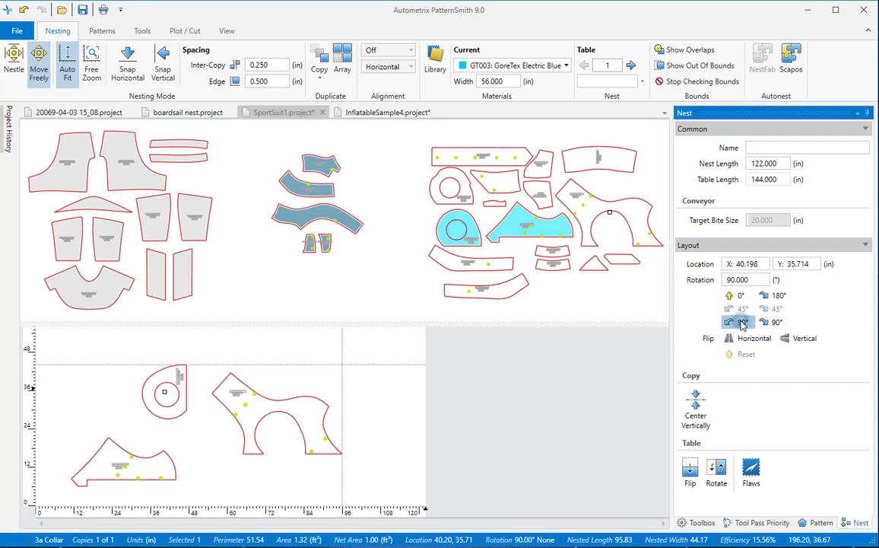
{"action": "left_click", "coordinate": [743, 323]}
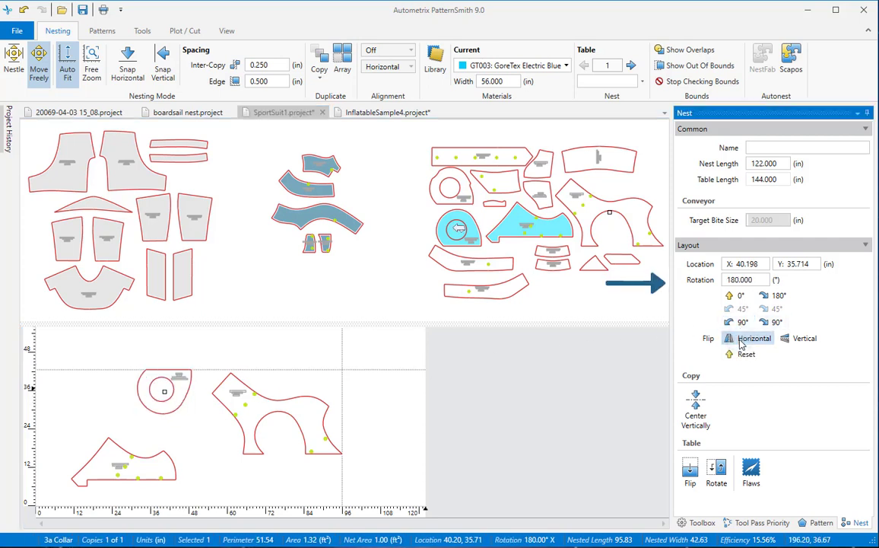
{"action": "left_click", "coordinate": [694, 405]}
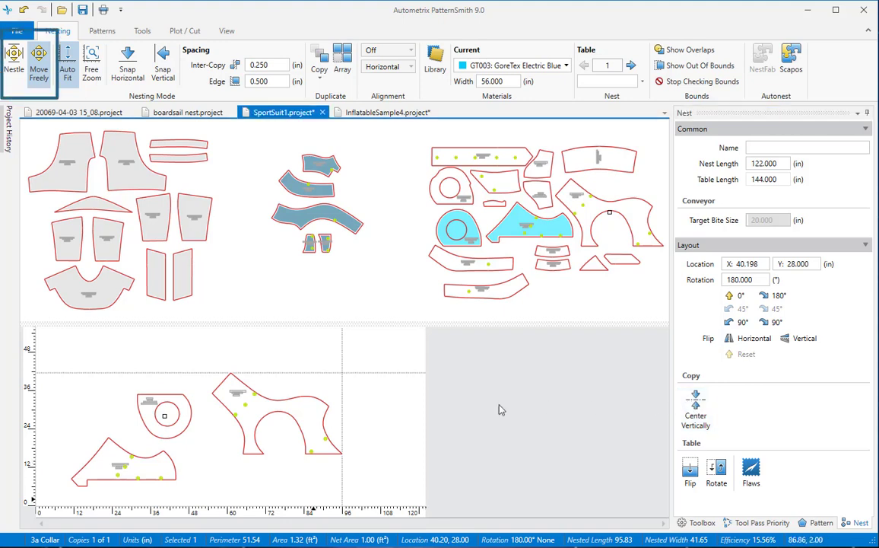
- Nestle the 1 Top piece against the collar at 59.518, 36.429 in, shortening the nest to 79.86 in
{"action": "mouse_move", "coordinate": [256, 399]}
{"action": "left_mouse_down"}
{"action": "mouse_move", "coordinate": [76, 399]}
{"action": "mouse_move", "coordinate": [245, 409]}
{"action": "left_mouse_up"}
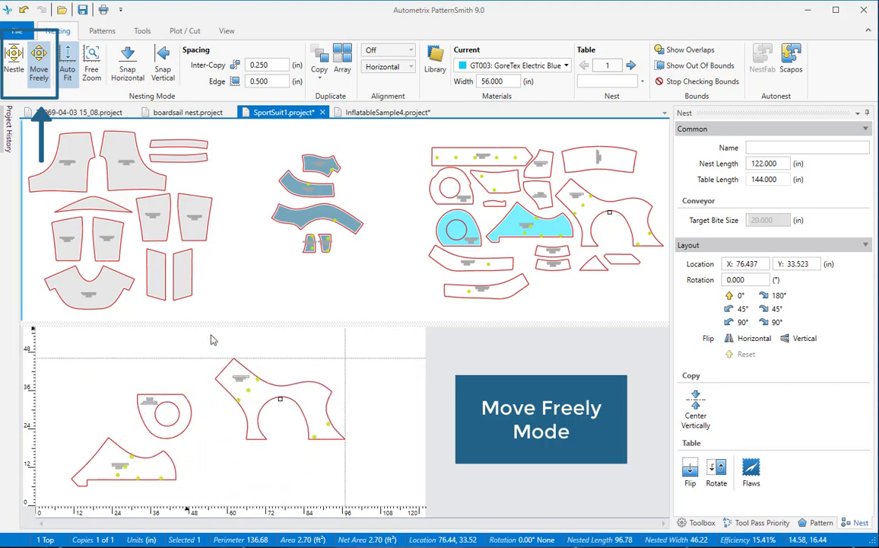
{"action": "left_click", "coordinate": [18, 63]}
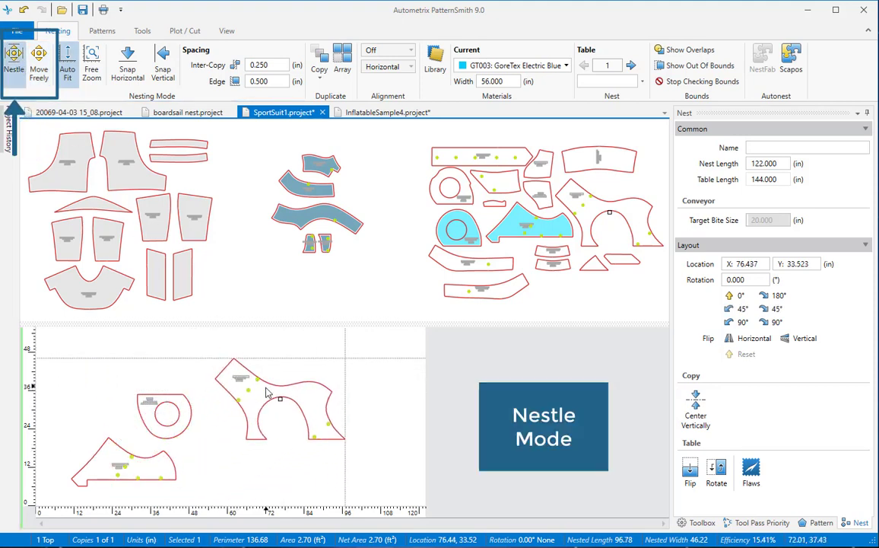
{"action": "left_click_drag", "start_coordinate": [244, 388], "coordinate": [185, 351]}
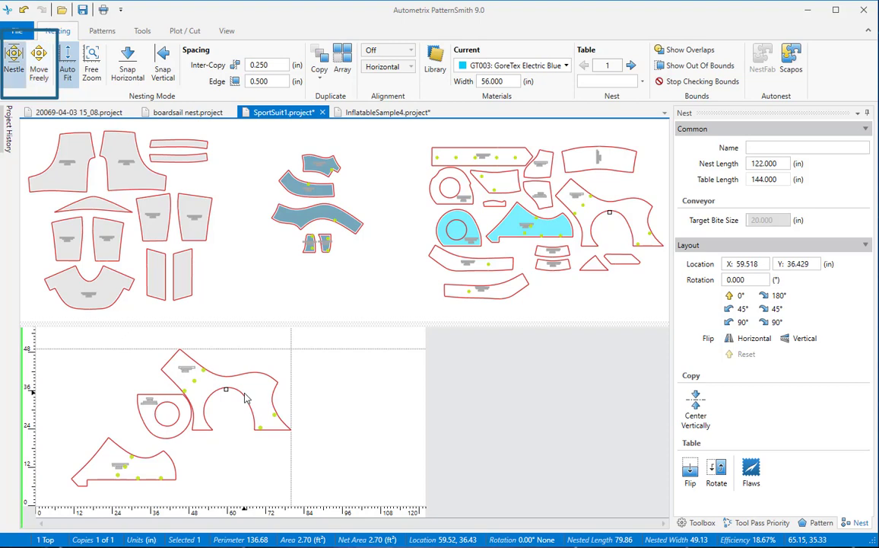
{"action": "key", "text": "space"}
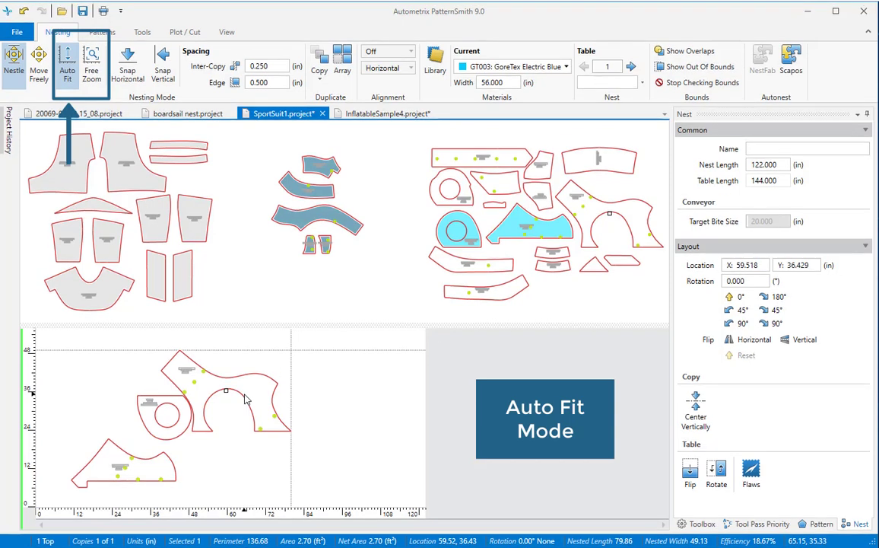
- Resize the split between the pattern pane and the nest pane below it
{"action": "left_click_drag", "start_coordinate": [291, 327], "coordinate": [332, 205]}
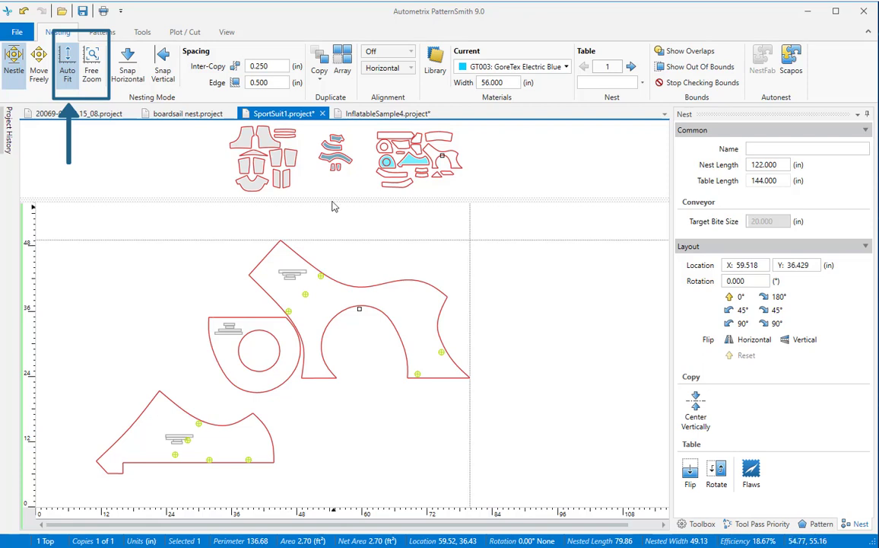
{"action": "left_click_drag", "start_coordinate": [384, 525], "coordinate": [429, 528]}
{"action": "left_click_drag", "start_coordinate": [385, 202], "coordinate": [340, 334]}
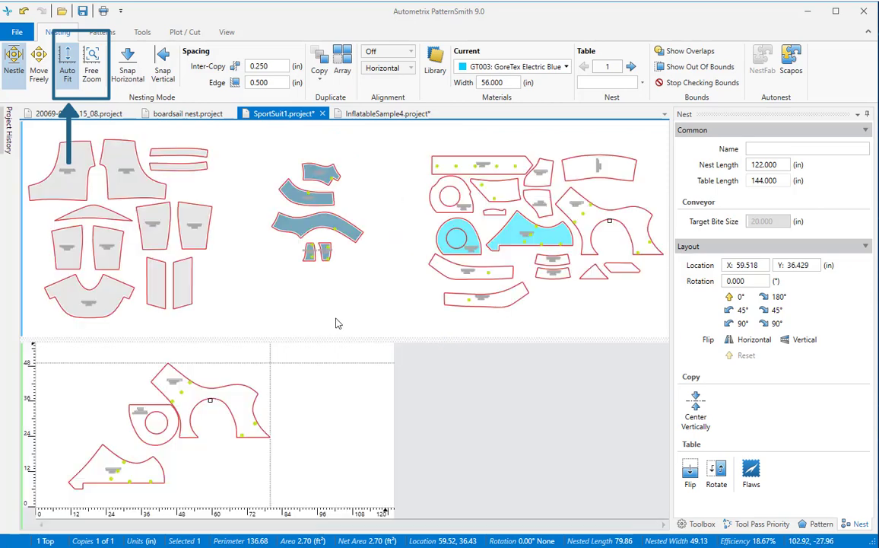
- Zoom in freely on the nested pieces, pan across them, then Zoom All to show the whole table
{"action": "left_click", "coordinate": [89, 62]}
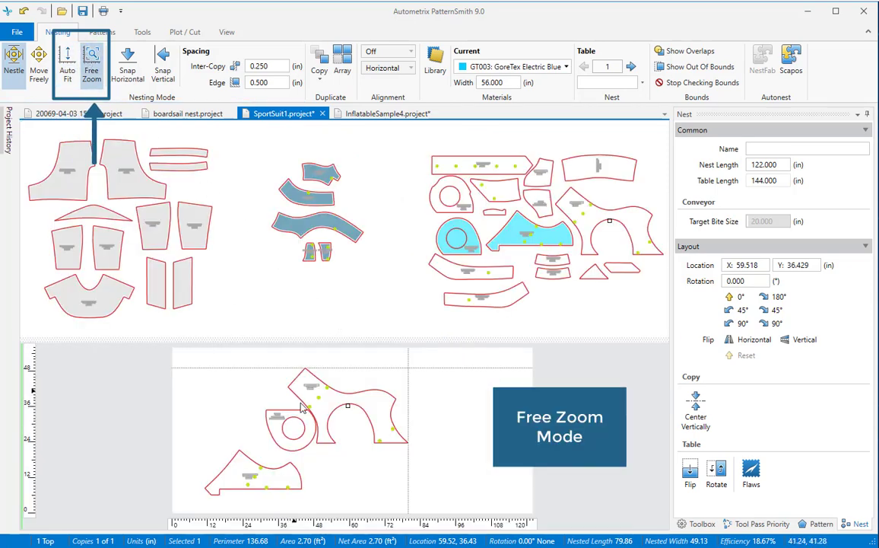
{"action": "scroll", "coordinate": [301, 409], "scroll_direction": "up", "scroll_amount": 5}
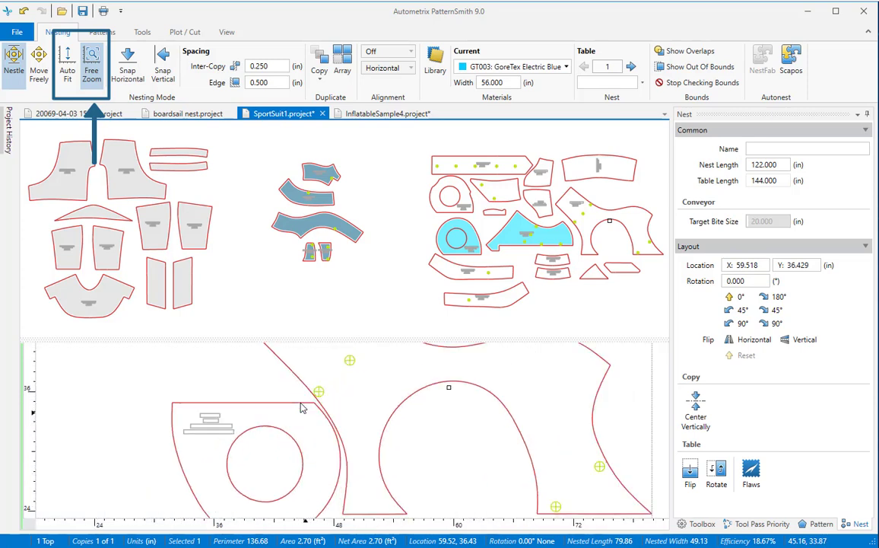
{"action": "scroll", "coordinate": [380, 416], "scroll_direction": "up", "scroll_amount": 2}
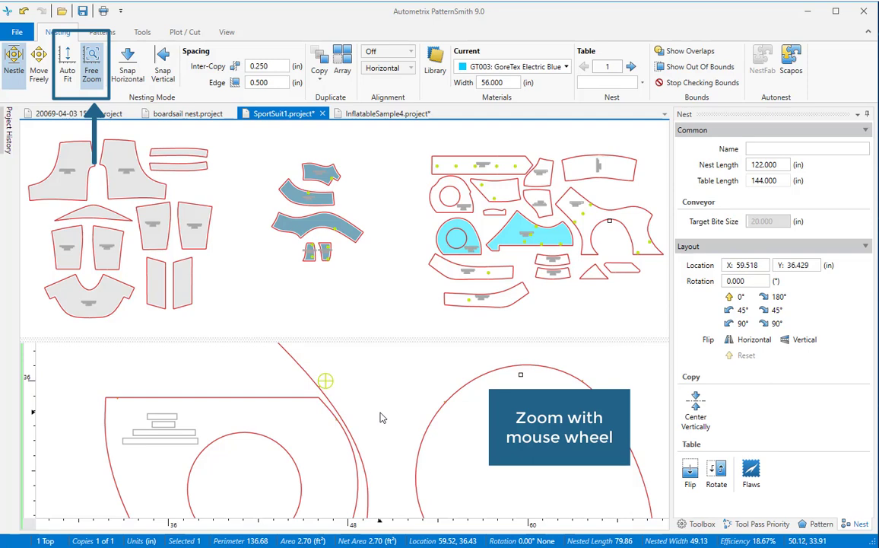
{"action": "middle_click_drag", "start_coordinate": [381, 417], "coordinate": [403, 448]}
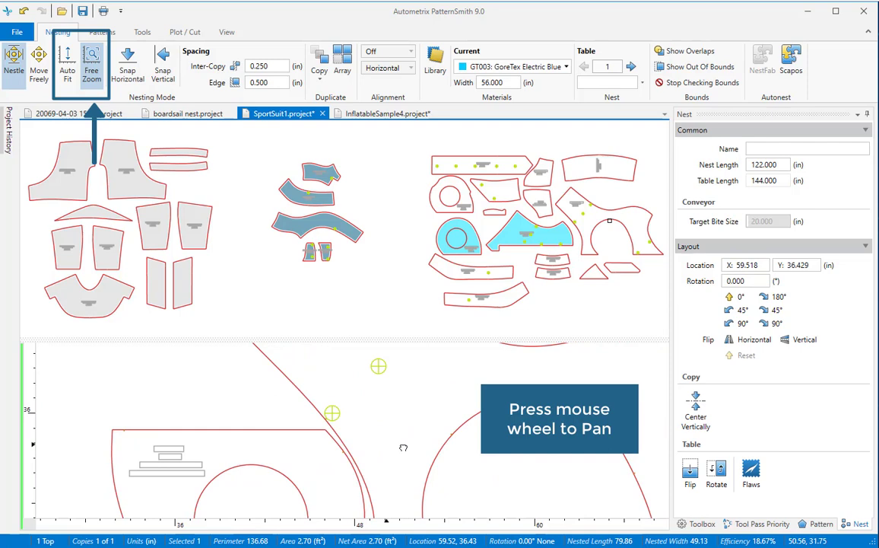
{"action": "key", "text": "ctrl+space"}
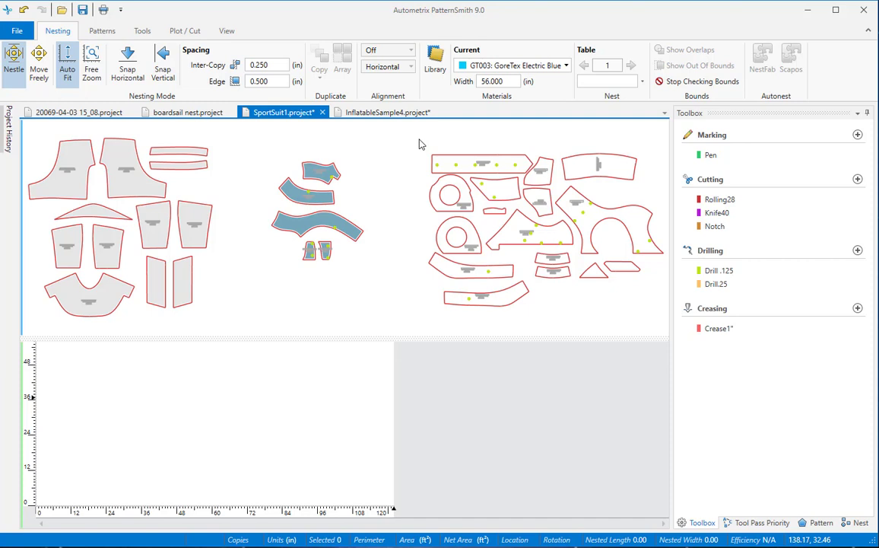
- Give the 16 right-group pieces 2 copies each, rotation None, on GT003: GoreTex Electric Blue
{"action": "left_click_drag", "start_coordinate": [419, 140], "coordinate": [665, 318]}
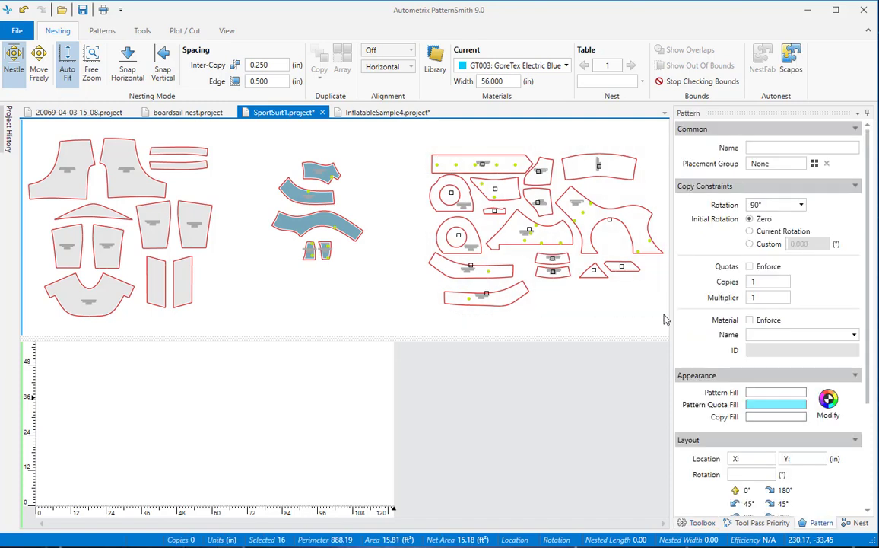
{"action": "left_click", "coordinate": [767, 282]}
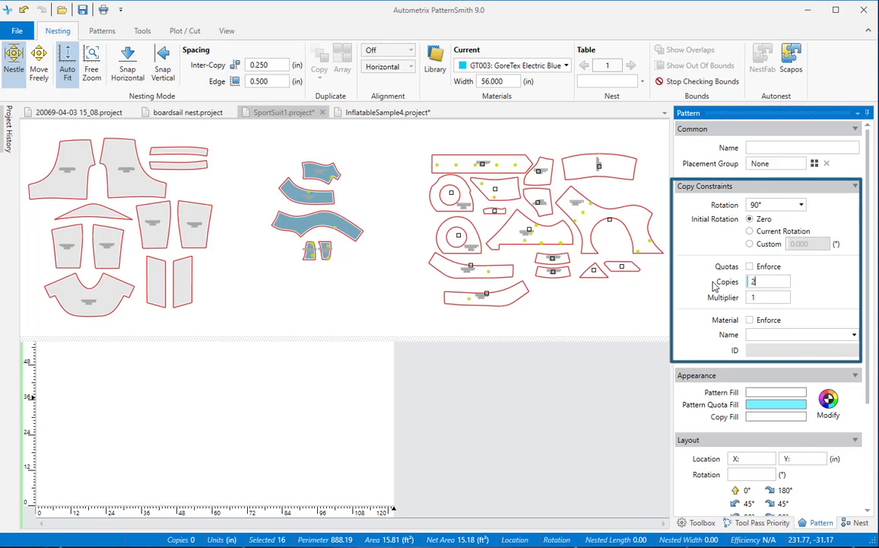
{"action": "key", "text": "Tab"}
{"action": "left_click", "coordinate": [775, 204]}
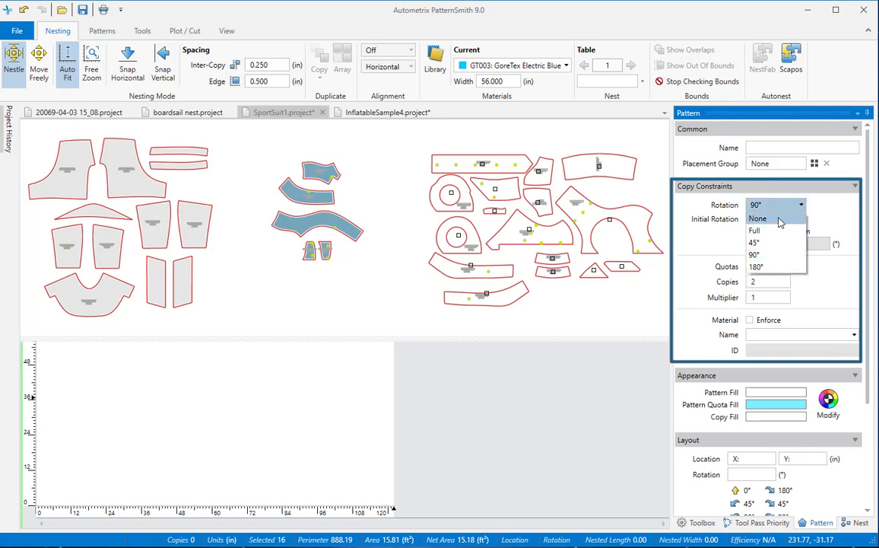
{"action": "left_click", "coordinate": [779, 220]}
{"action": "left_click", "coordinate": [567, 66]}
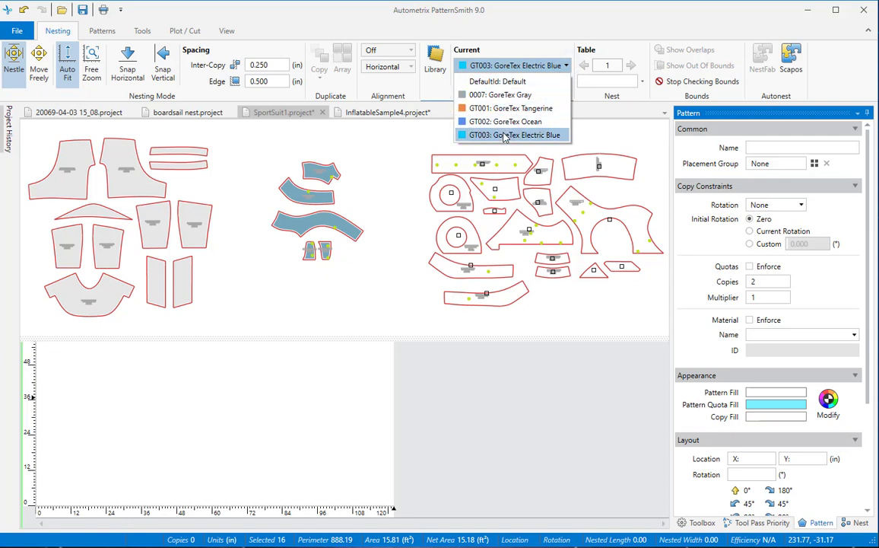
{"action": "left_click", "coordinate": [504, 135]}
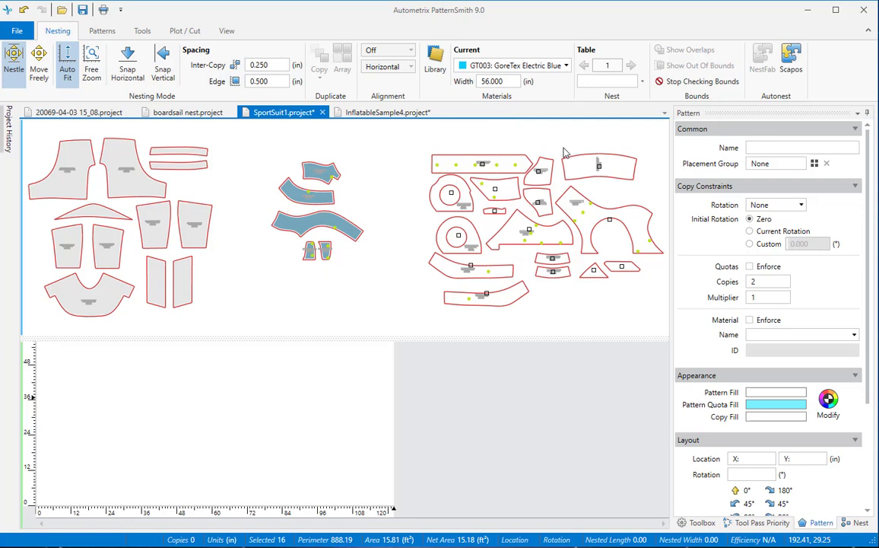
- Run Scapos auto-nesting on the 32 copies, reaching 78.85% efficiency and 104.00 in length
{"action": "left_click", "coordinate": [790, 57]}
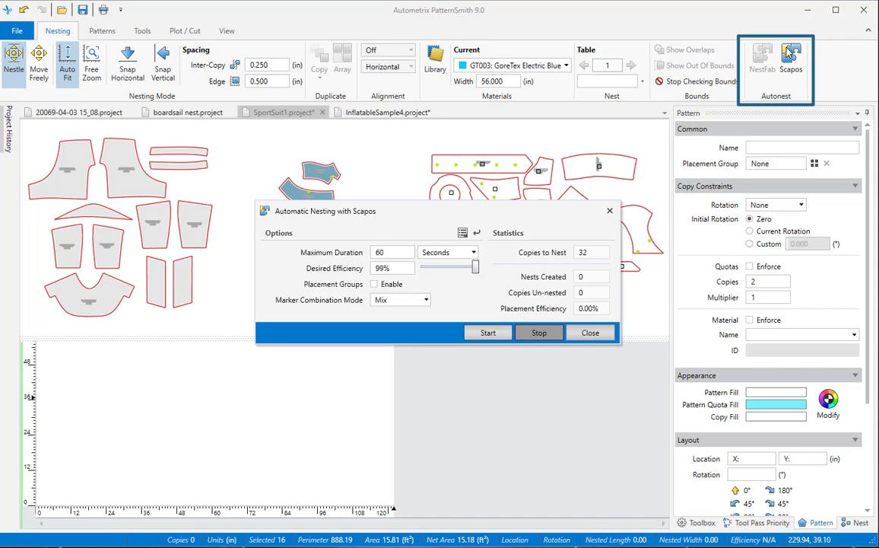
{"action": "left_click", "coordinate": [488, 333]}
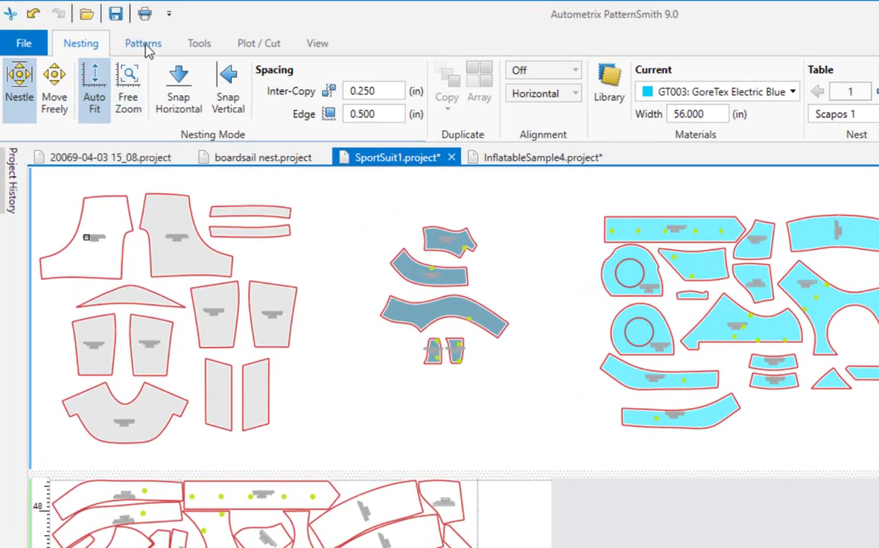
- Open the 50 DropSeatFront piece in the Pattern Editor and show the Tools plugins
{"action": "left_click", "coordinate": [139, 43]}
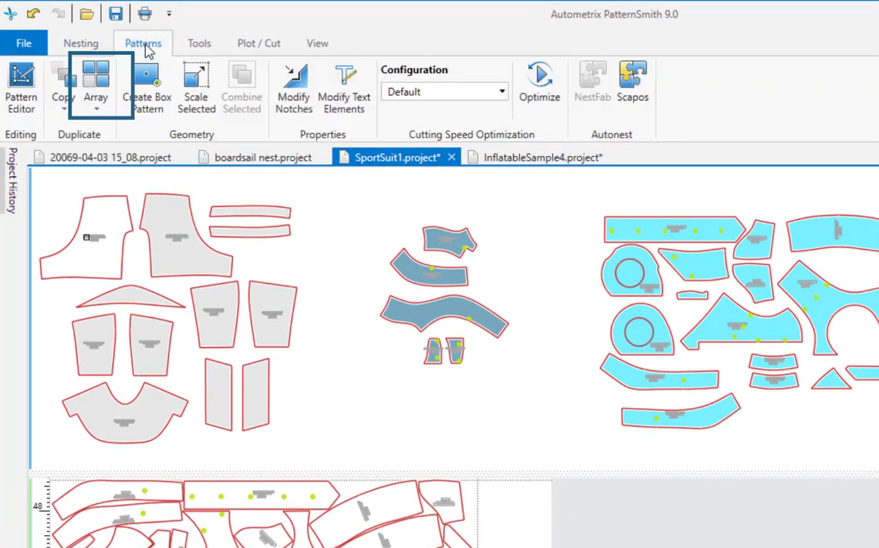
{"action": "left_click", "coordinate": [169, 232], "text": "ctrl"}
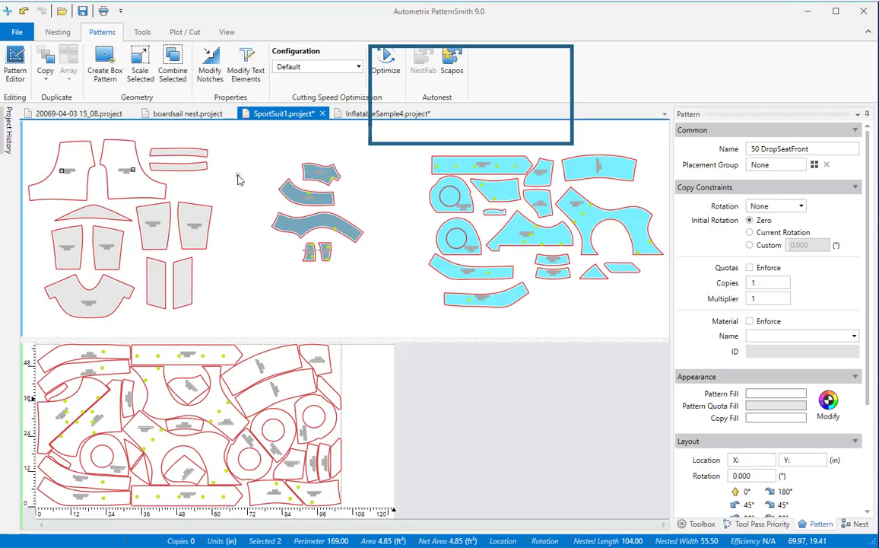
{"action": "left_click", "coordinate": [298, 216]}
{"action": "left_click", "coordinate": [104, 212]}
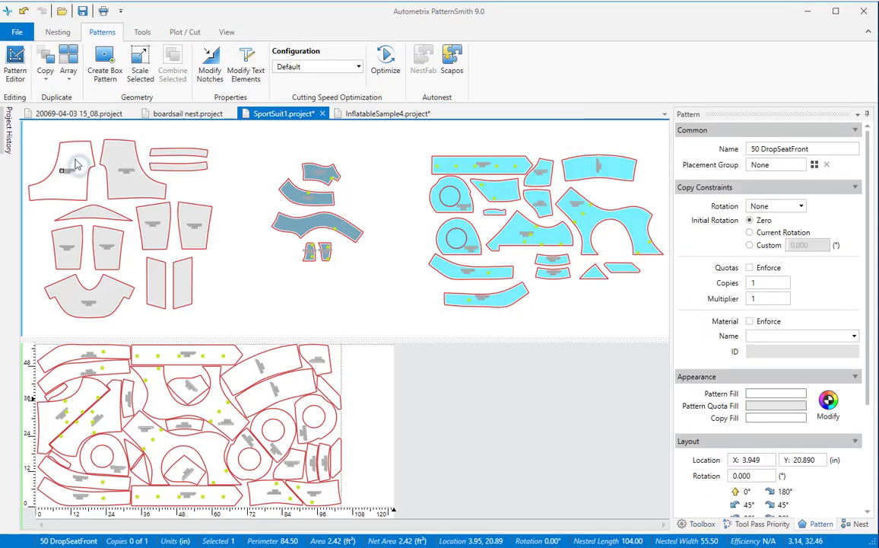
{"action": "left_click", "coordinate": [15, 68]}
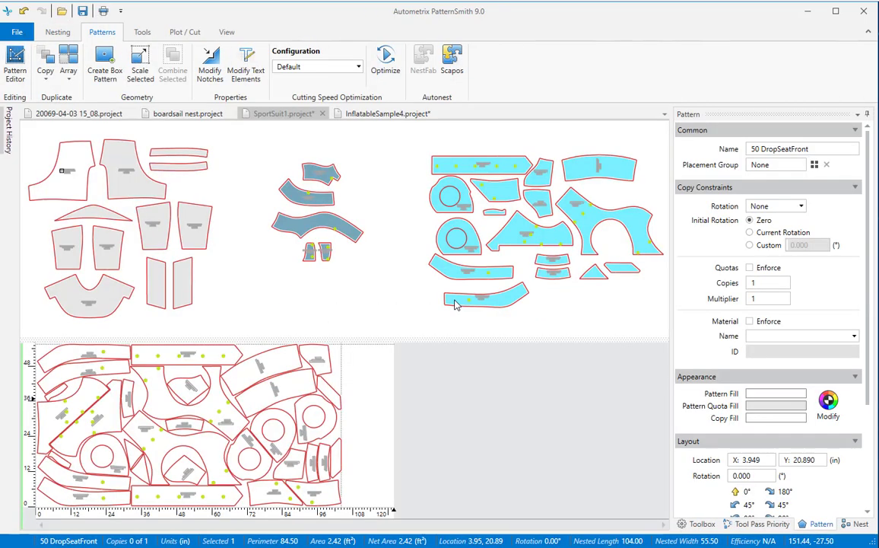
{"action": "left_click", "coordinate": [142, 33]}
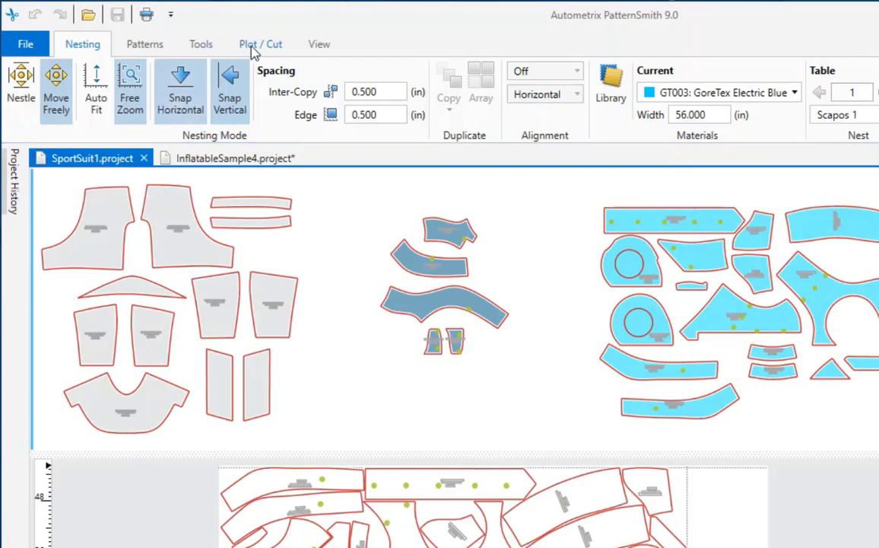
- Cut the current 56-in GT003 GoreTex Electric Blue table on the ConvEmu (25072) plotter
{"action": "left_click", "coordinate": [253, 47]}
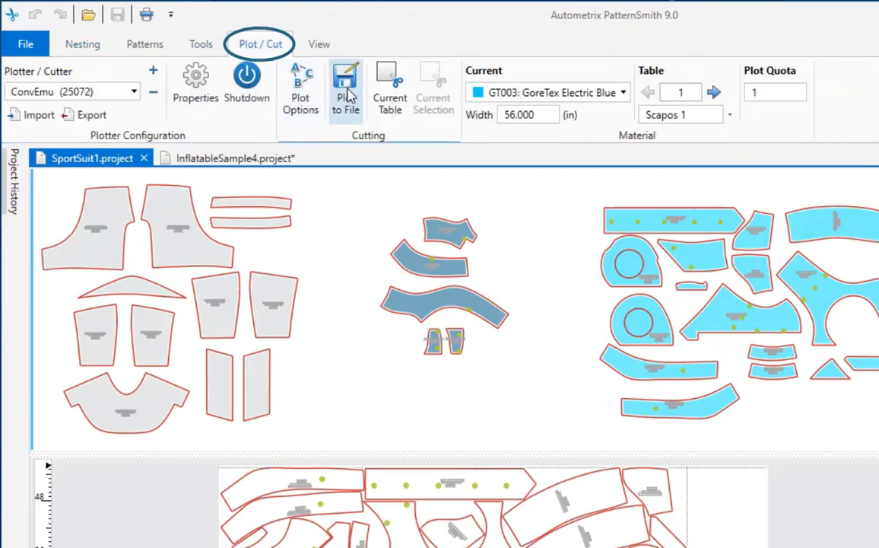
{"action": "left_click", "coordinate": [390, 99]}
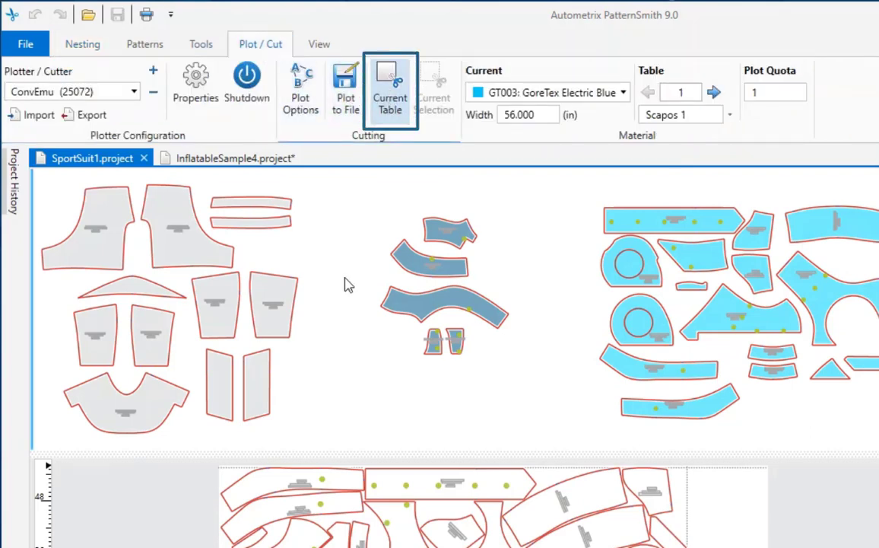